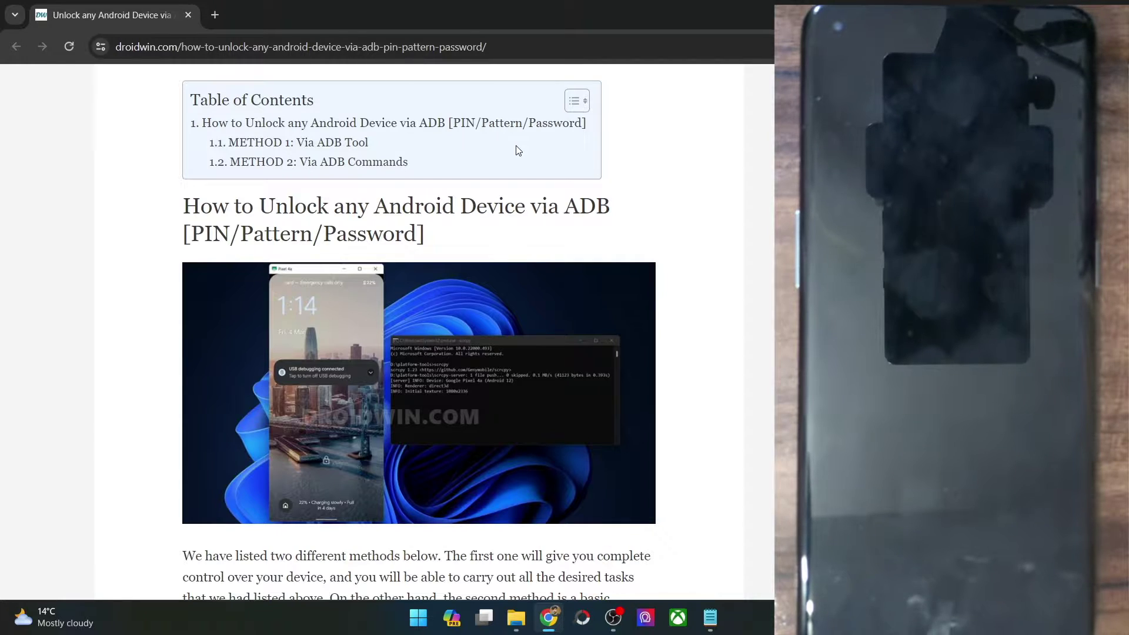
# Step: Bring the Notepad window with the ADB input commands in front of the Chrome article
pyautogui.click(710, 617)
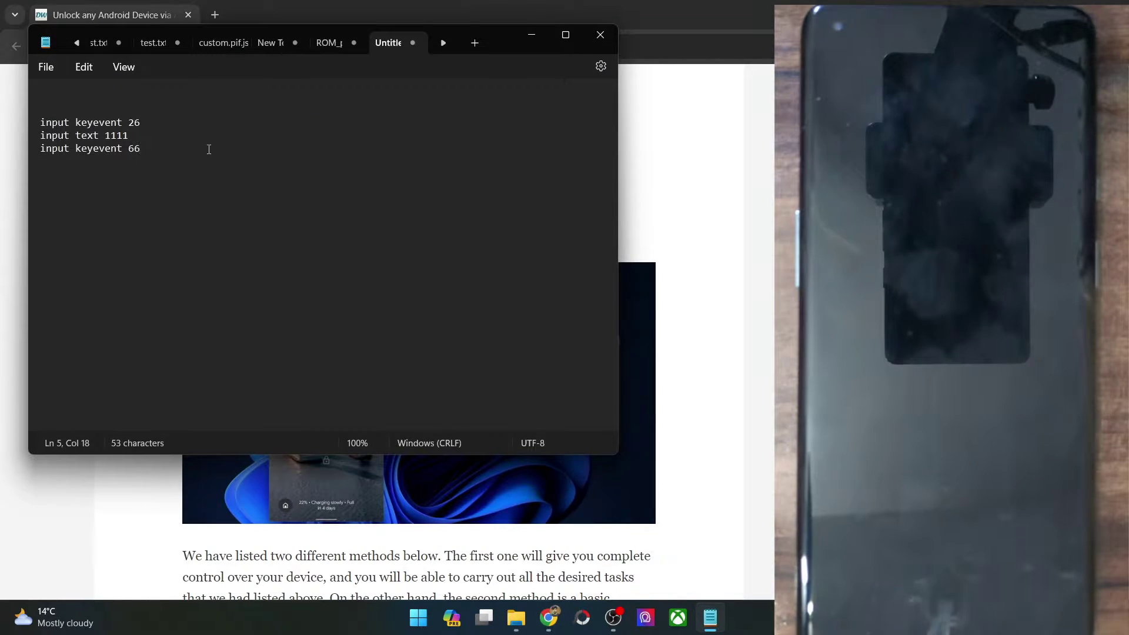
# Step: Extend the PIN in the 'input text' command from 1111 to 111111
pyautogui.moveTo(148, 146); pyautogui.dragTo(44, 122)
pyautogui.click(170, 138)
pyautogui.write('11')
# Step: Add 111111 on its own new line below the commands
pyautogui.click(171, 153)
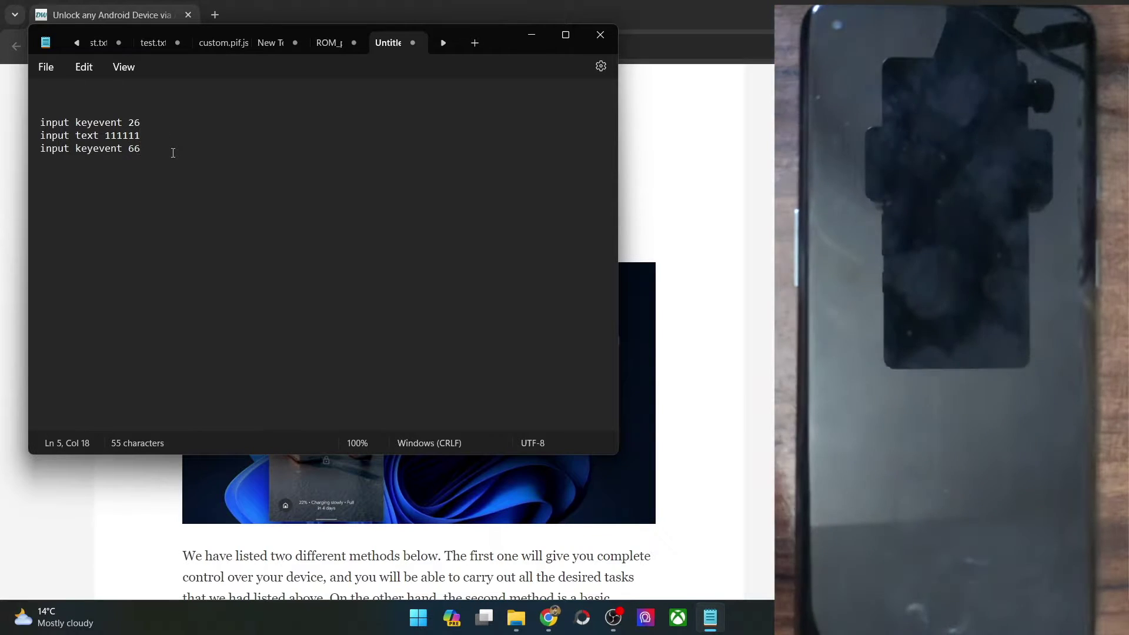
pyautogui.press('Return')
pyautogui.press('Return')
pyautogui.write('111111')
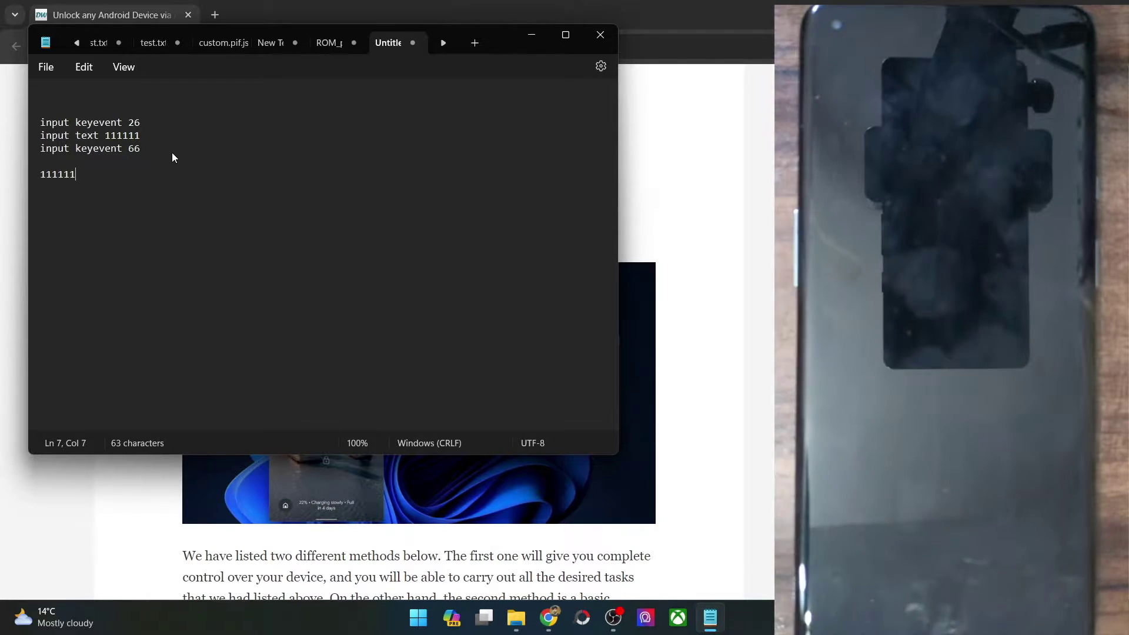
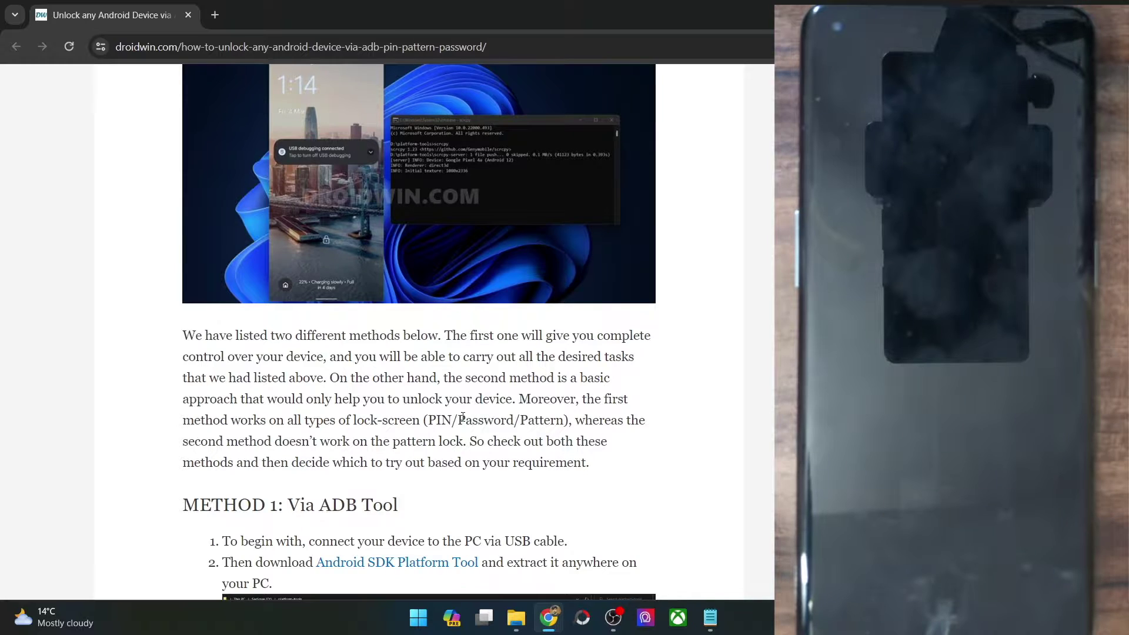
# Step: Highlight the article's PIN/Password/Pattern lock types and its note that the second method fails on pattern locks
pyautogui.moveTo(428, 419); pyautogui.dragTo(566, 420)
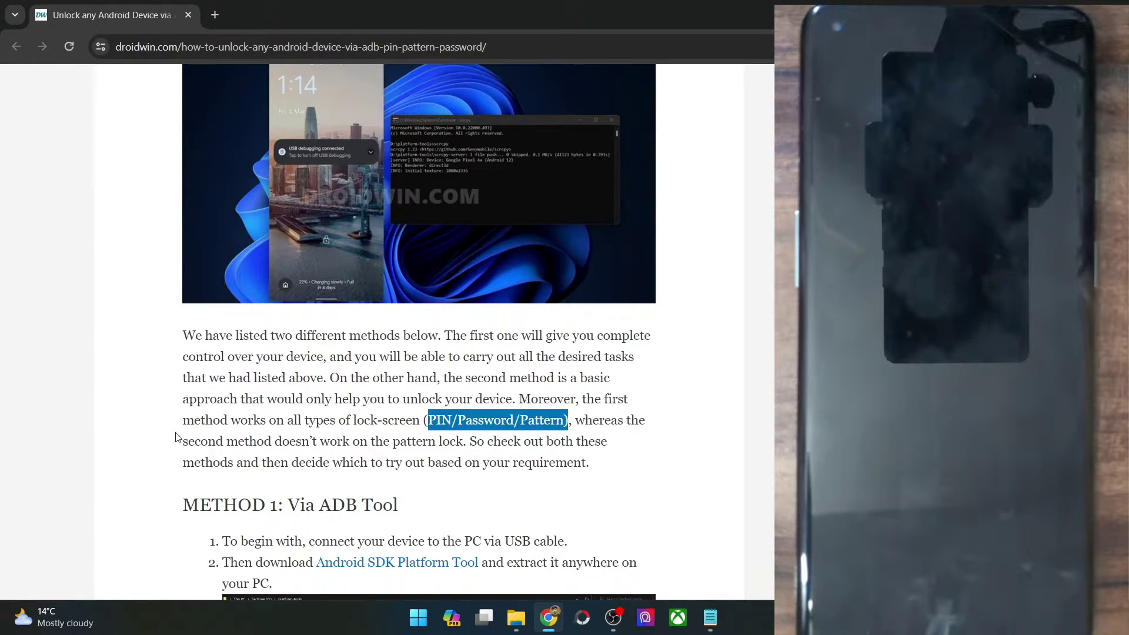
pyautogui.moveTo(183, 441); pyautogui.dragTo(469, 442)
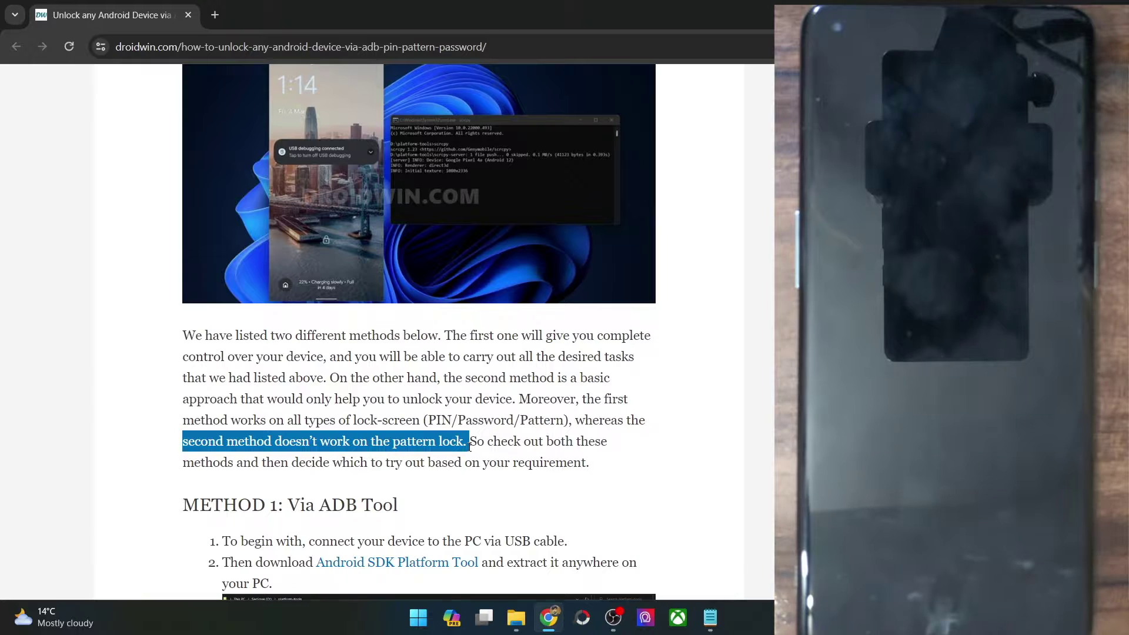
pyautogui.scroll(-2, 470, 445)
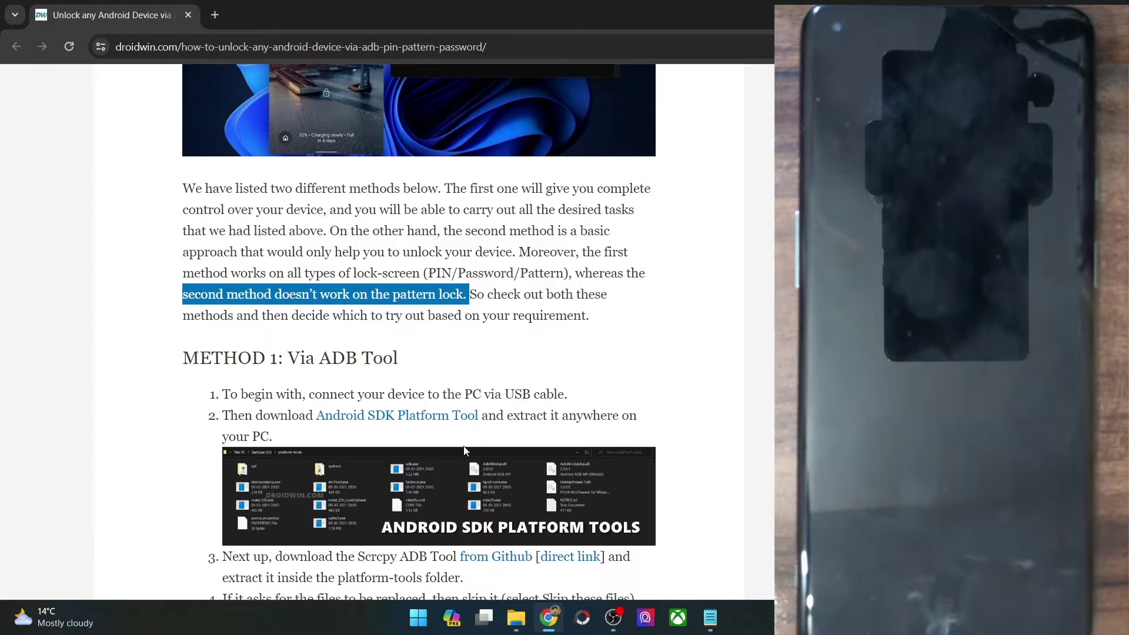
# Step: From File Explorer's C:\Droidwin\platform-tools folder, launch a Command Prompt by entering cmd in the address bar
pyautogui.click(514, 625)
pyautogui.click(316, 553)
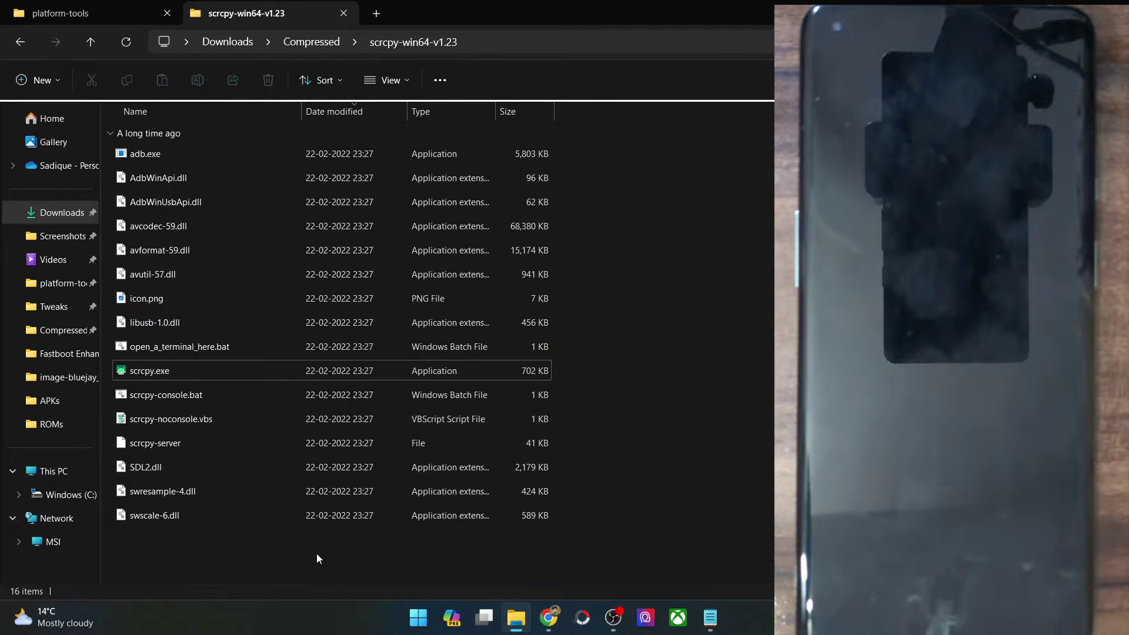
pyautogui.click(117, 8)
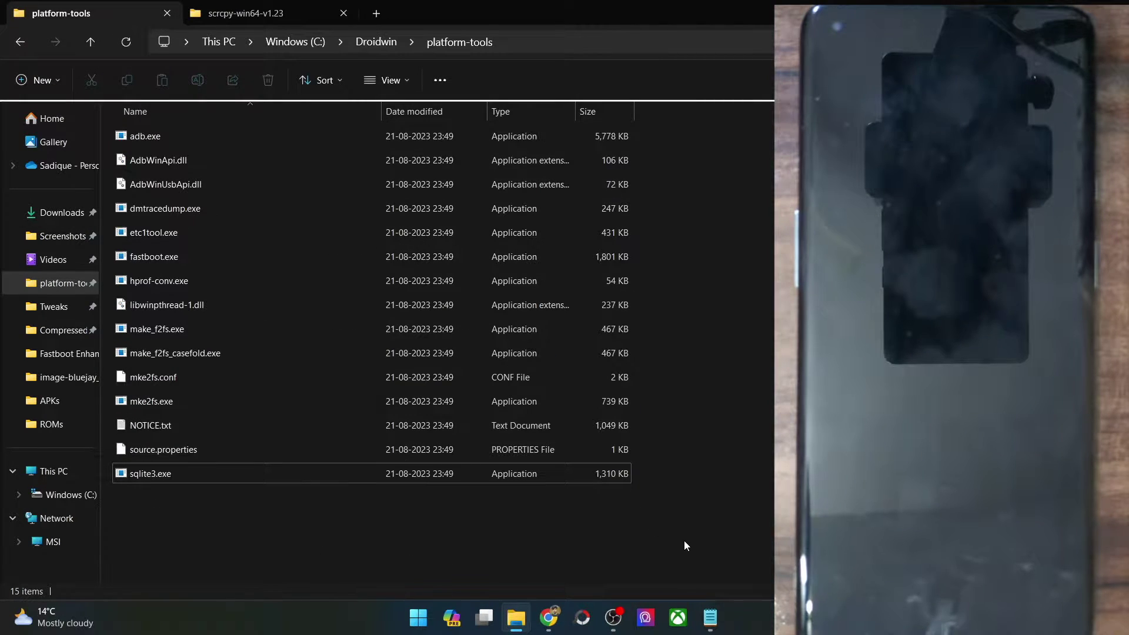
pyautogui.moveTo(684, 541); pyautogui.dragTo(291, 135)
pyautogui.click(684, 153)
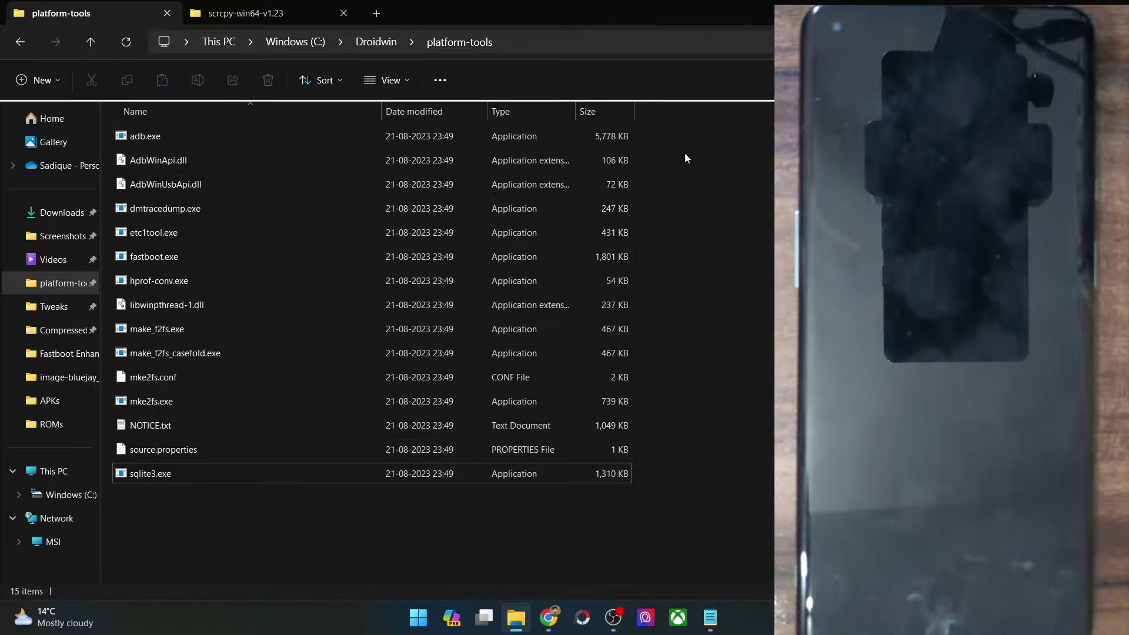
pyautogui.click(621, 52)
pyautogui.write('cmd')
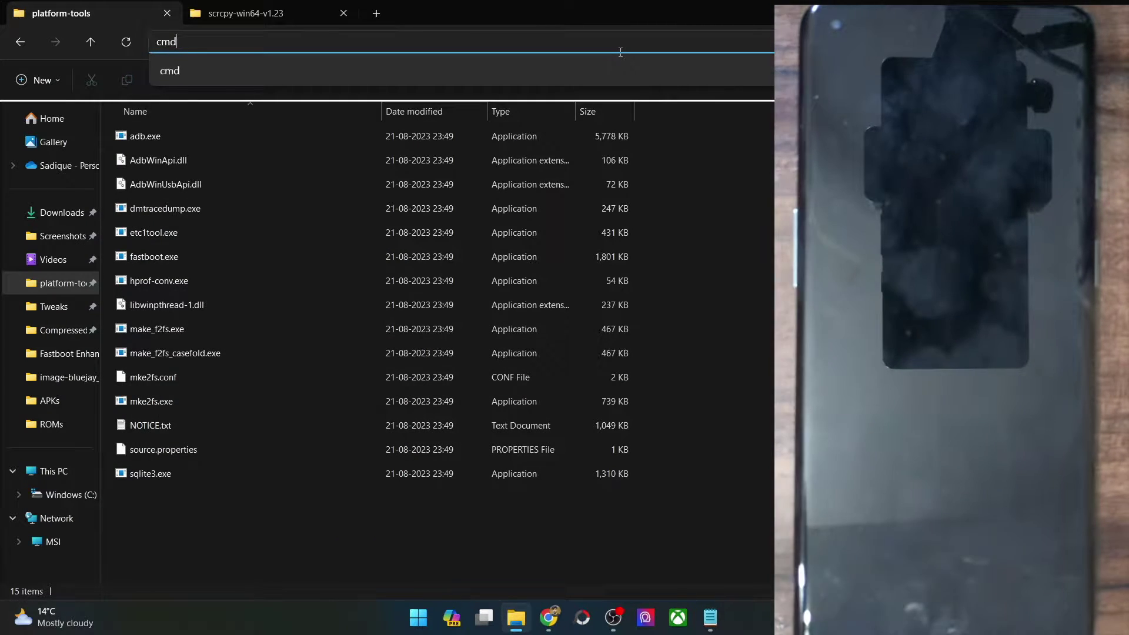
pyautogui.press('Return')
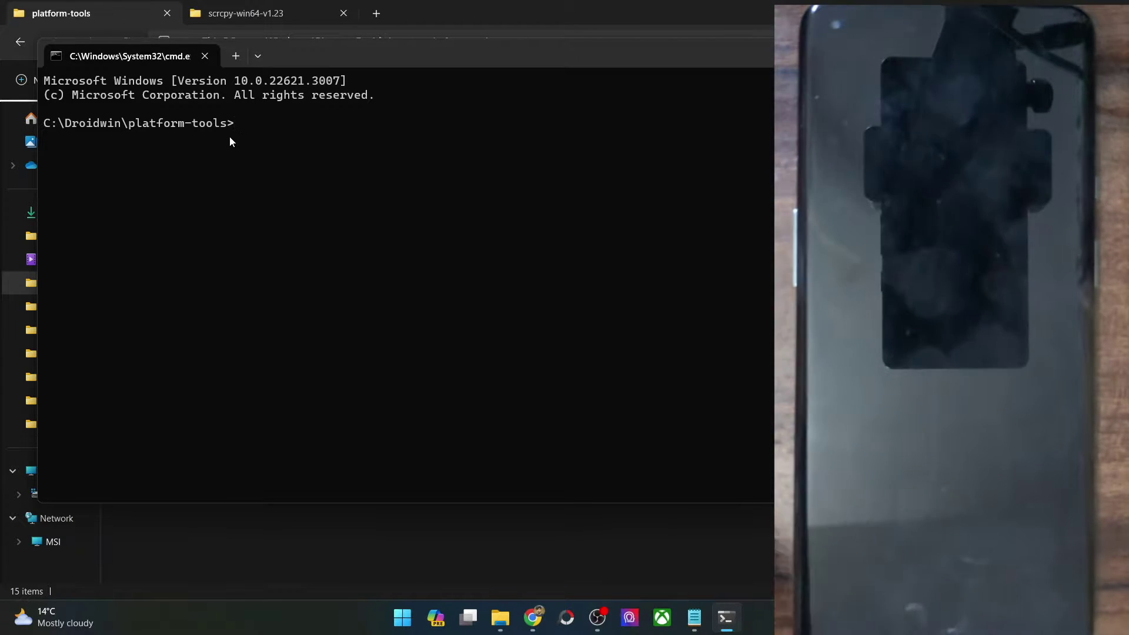
# Step: Run 'adb devices' to confirm the phone is attached, then 'adb shell' to connect
pyautogui.write('adb dev')
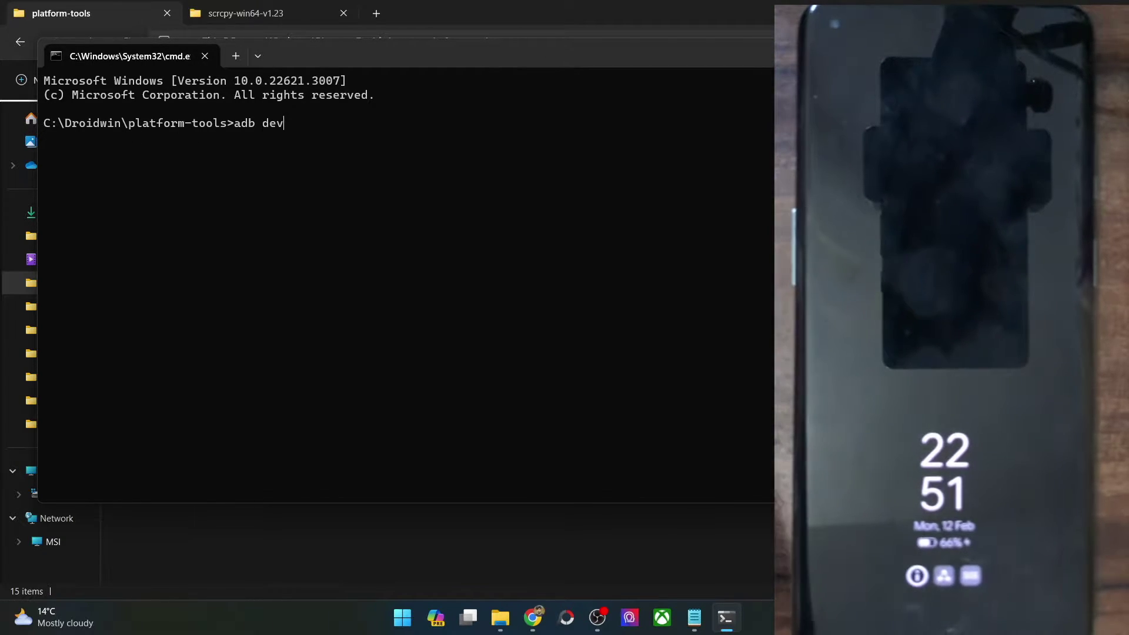
pyautogui.write('ices')
pyautogui.press('Return')
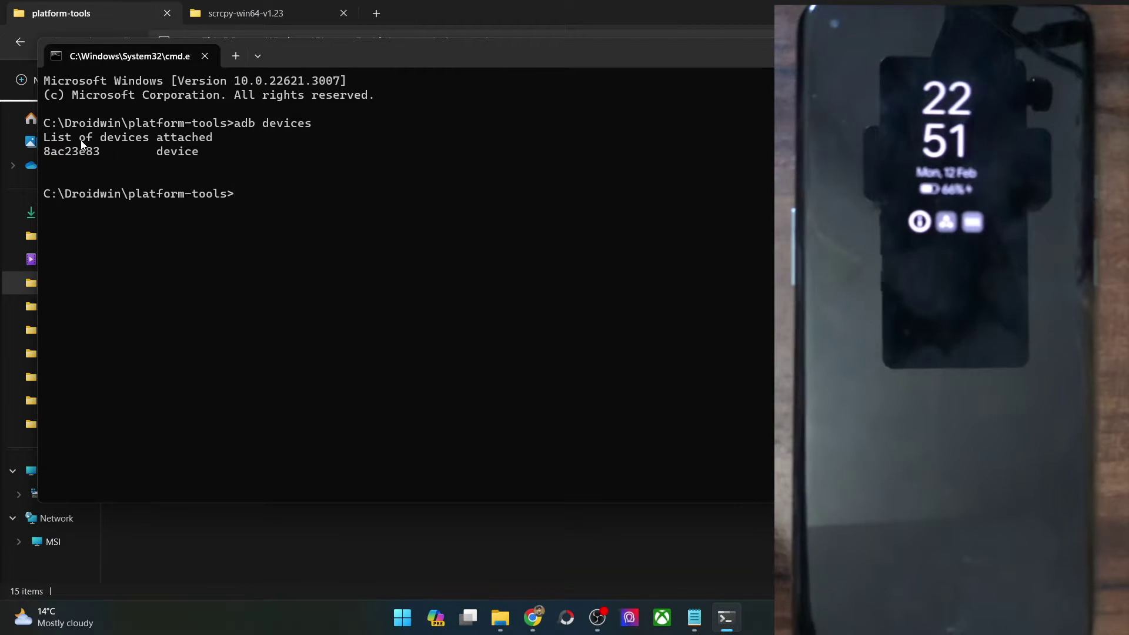
pyautogui.write('adb shell')
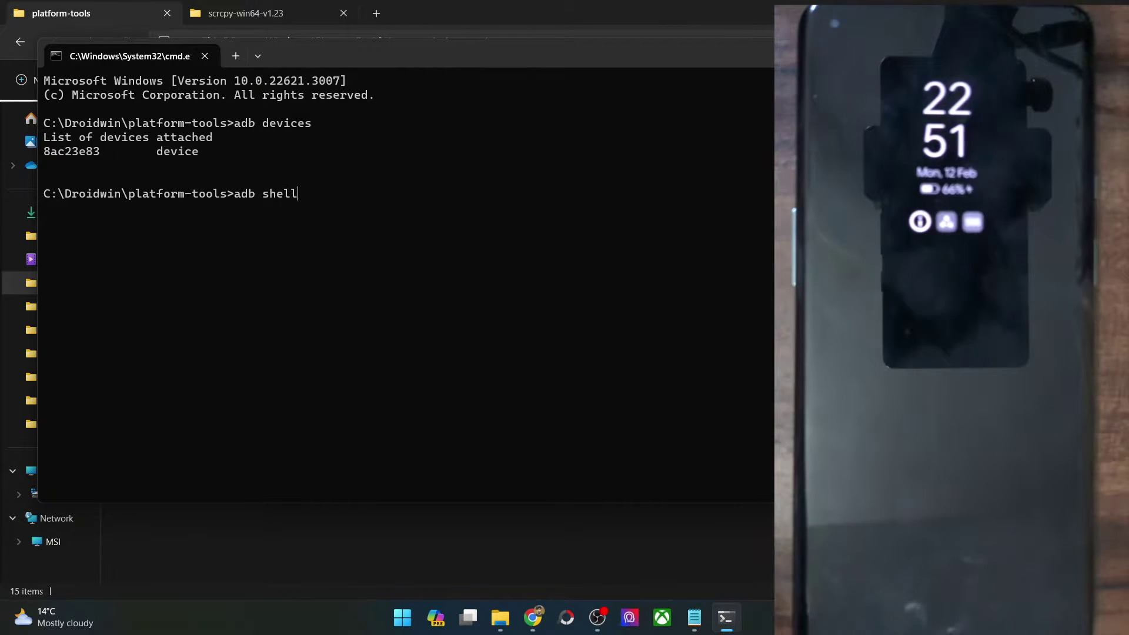
pyautogui.press('Return')
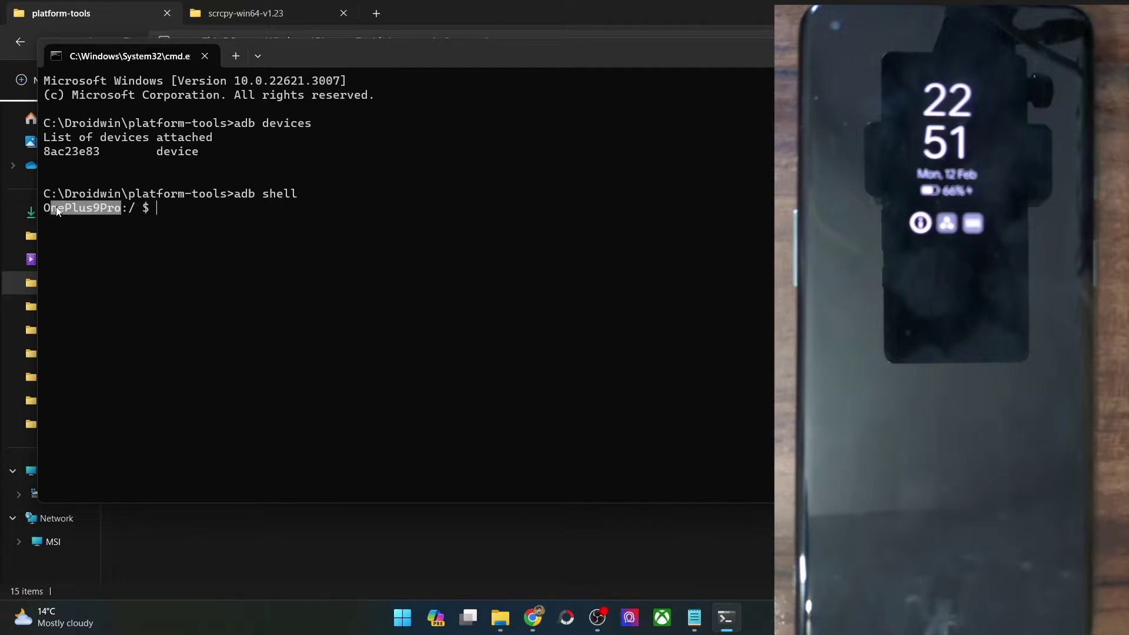
# Step: Highlight the OnePlus9Pro model name and the $ symbol in the shell prompt
pyautogui.moveTo(57, 210); pyautogui.dragTo(47, 208)
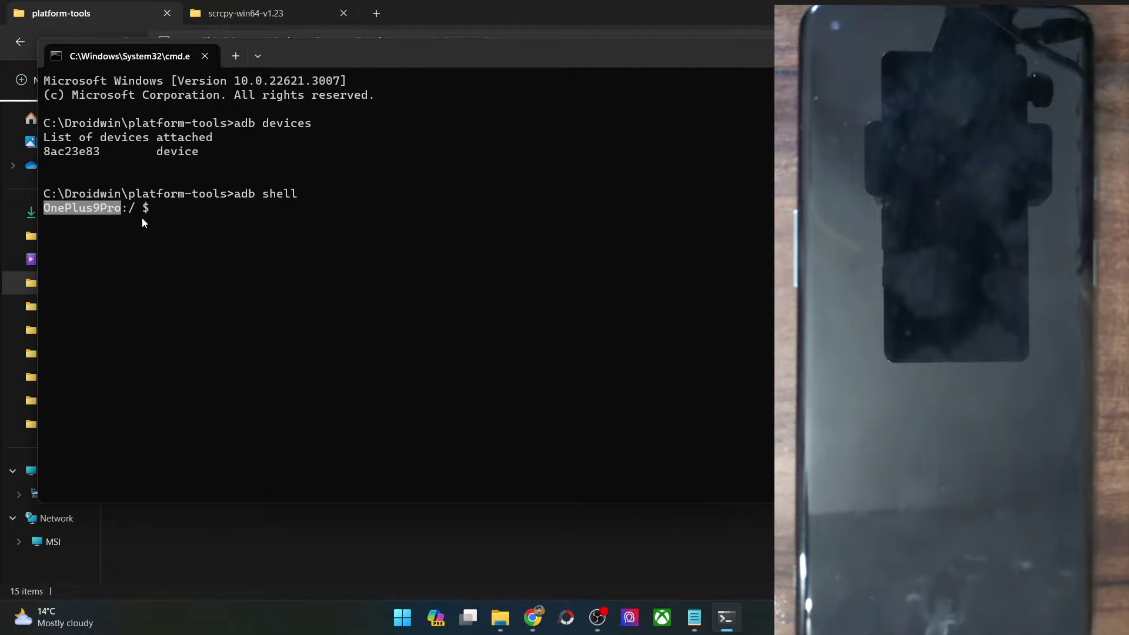
pyautogui.moveTo(136, 207); pyautogui.dragTo(156, 204)
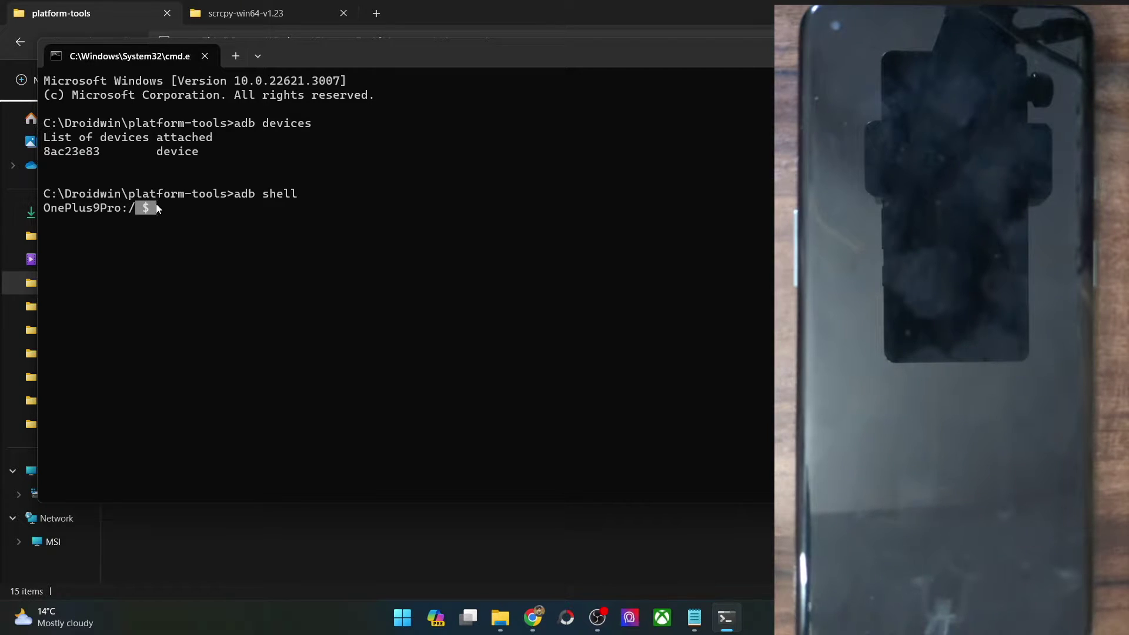
pyautogui.click(175, 204)
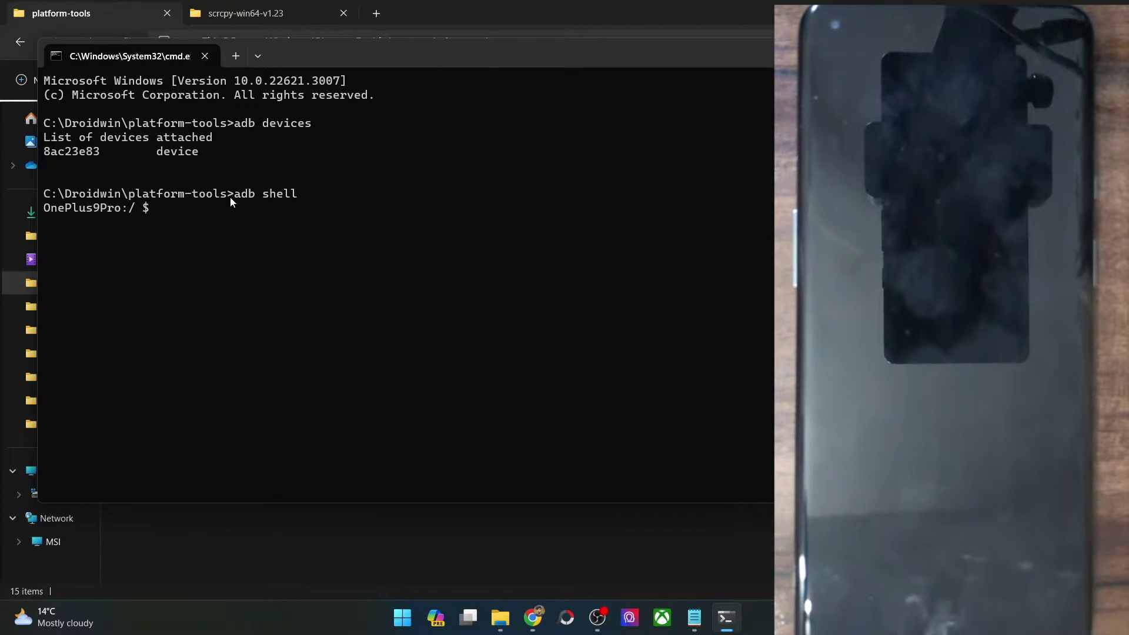
# Step: In the unlock article, highlight 'ADB Tool' in the Method 1 heading and 'Scrcpy' in step 3
pyautogui.click(533, 618)
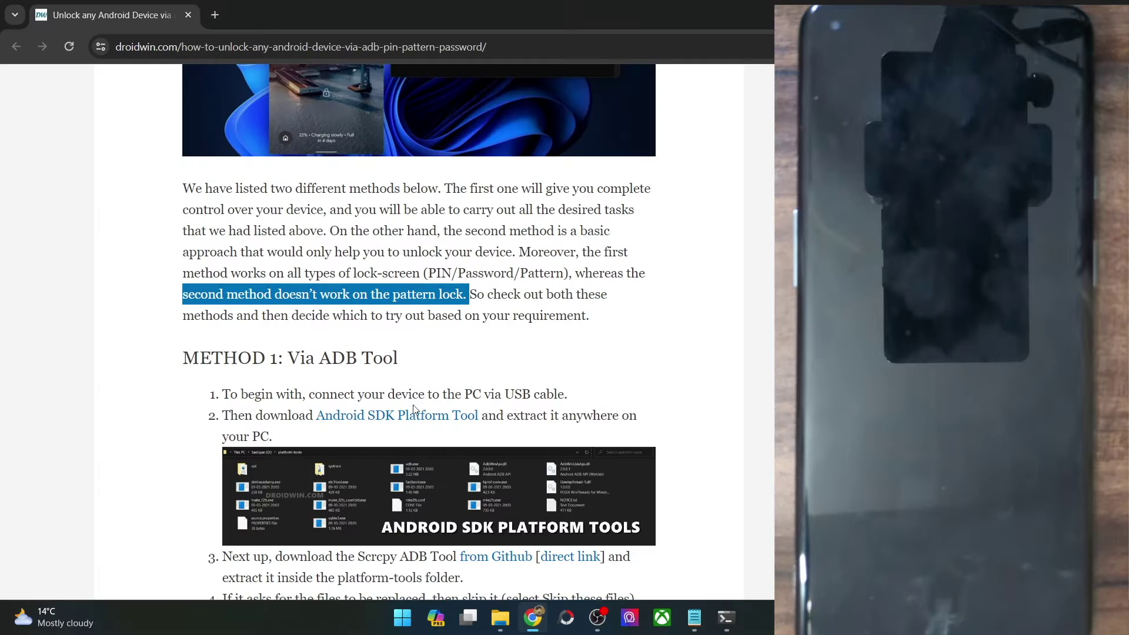
pyautogui.scroll(-2, 395, 351)
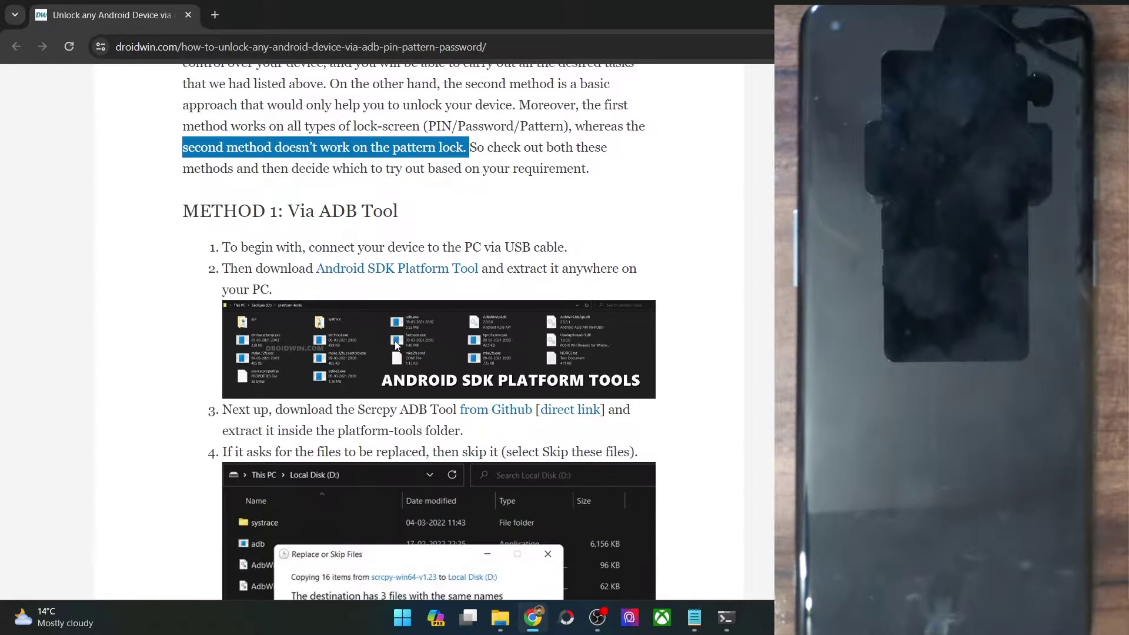
pyautogui.moveTo(321, 212); pyautogui.dragTo(422, 225)
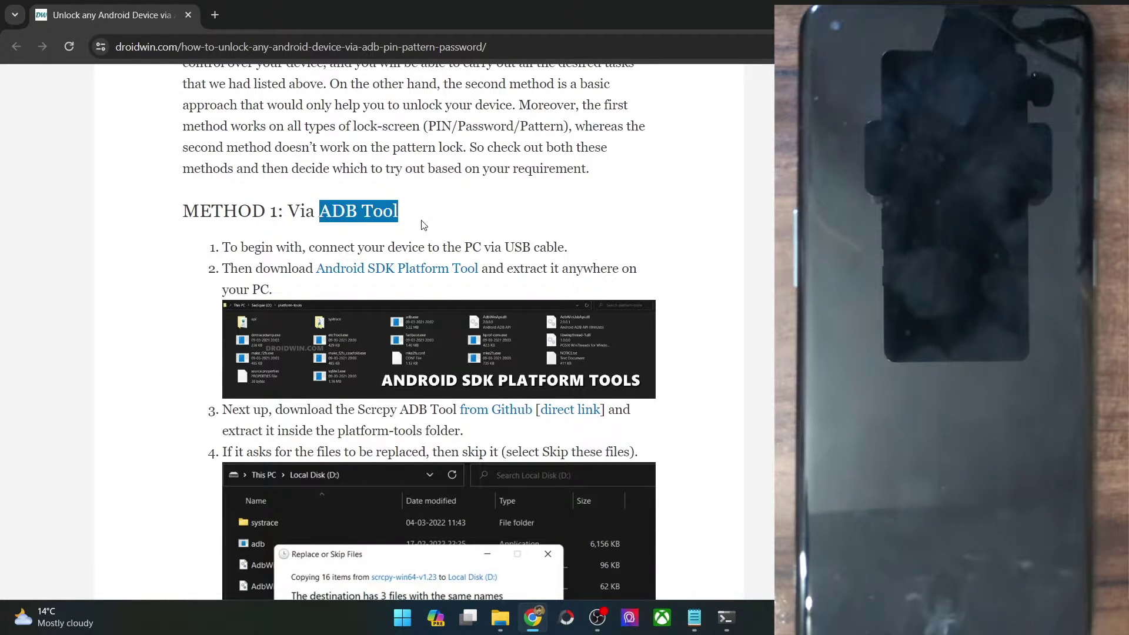
pyautogui.scroll(-2, 422, 226)
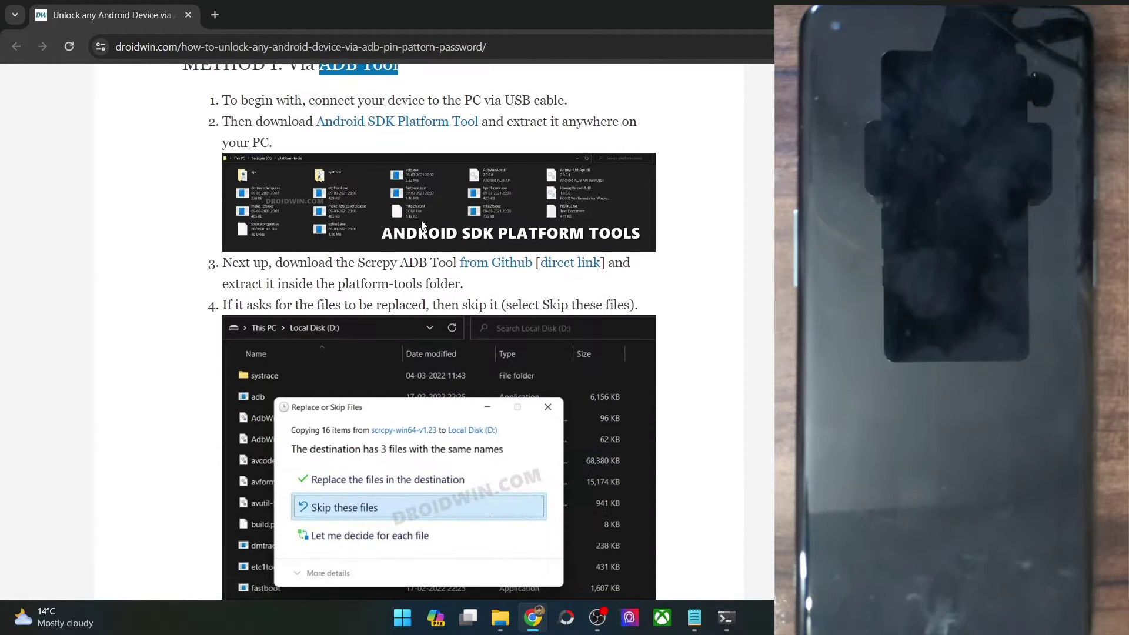
pyautogui.doubleClick(381, 262)
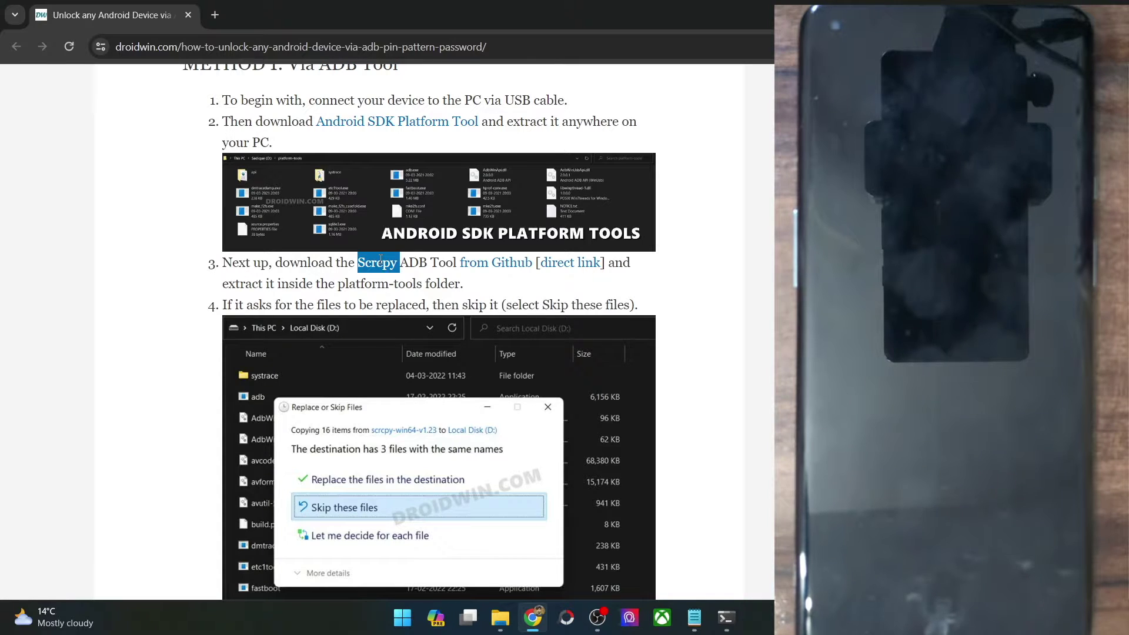
pyautogui.click(448, 268)
# Step: Open the scrcpy v1.23 GitHub release in a new tab and scroll to its download assets
pyautogui.rightClick(464, 264)
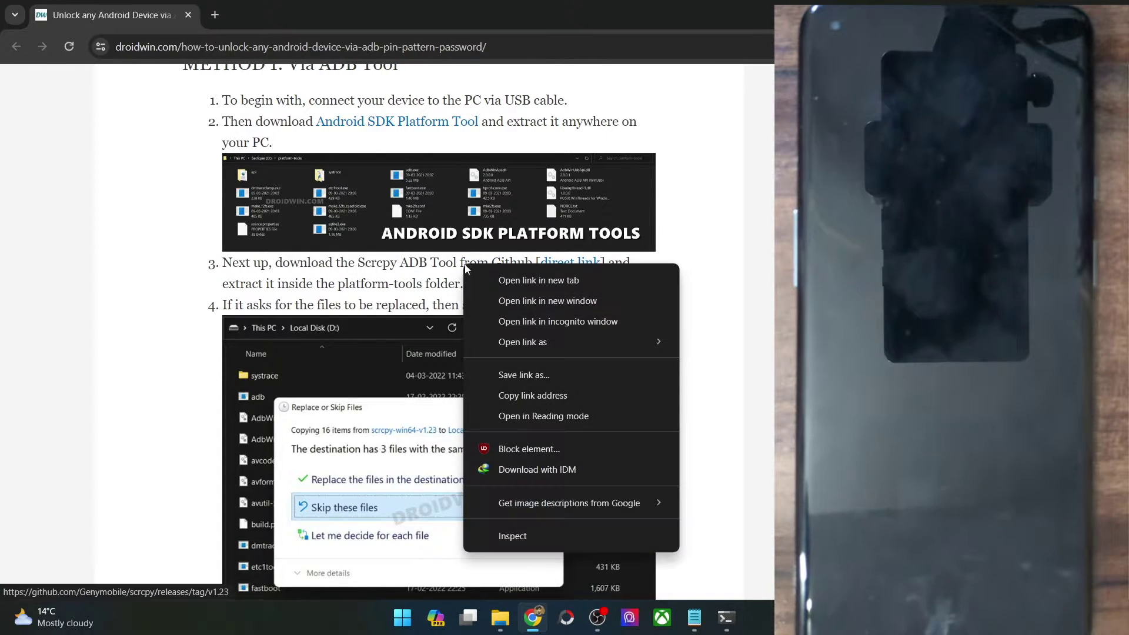
pyautogui.click(481, 270)
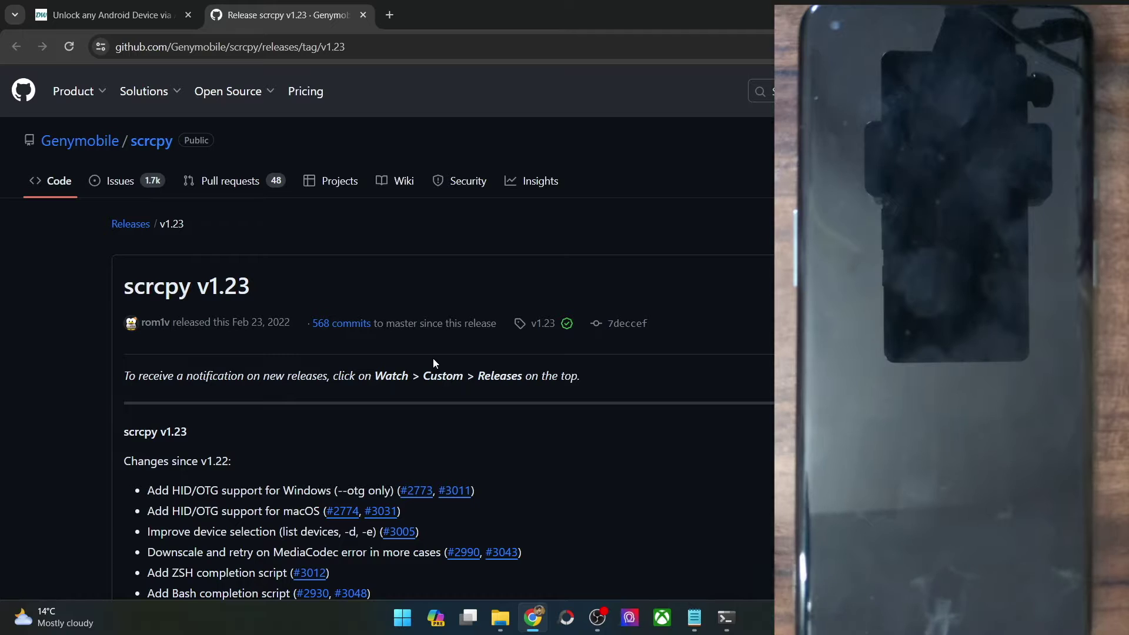
pyautogui.scroll(-10, 428, 362)
pyautogui.scroll(-20, 427, 362)
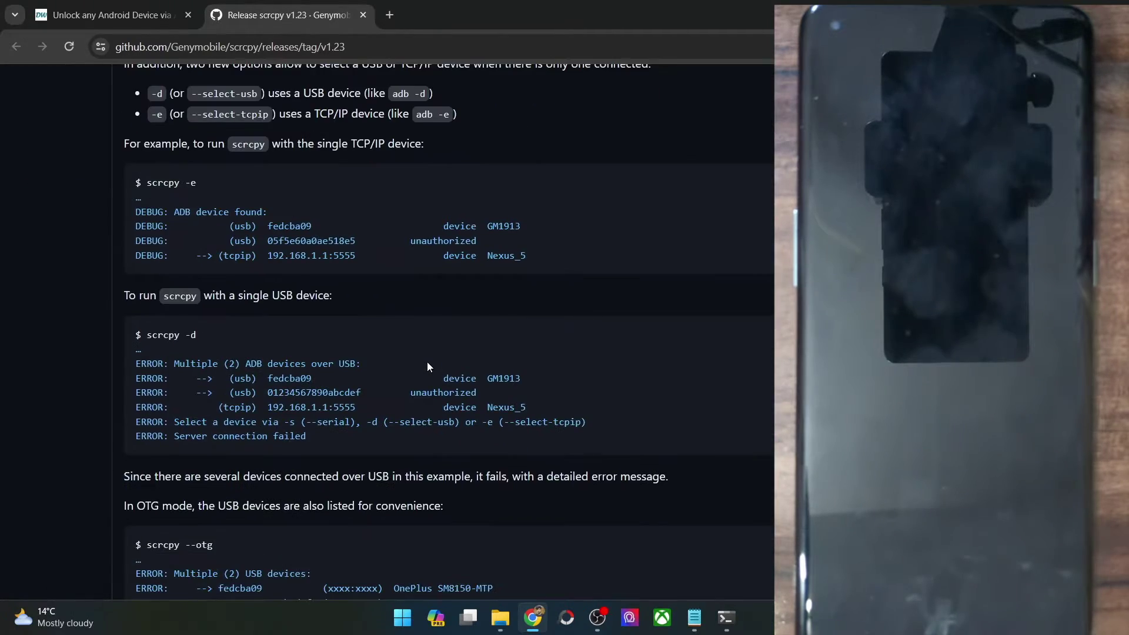
pyautogui.scroll(-5, 428, 362)
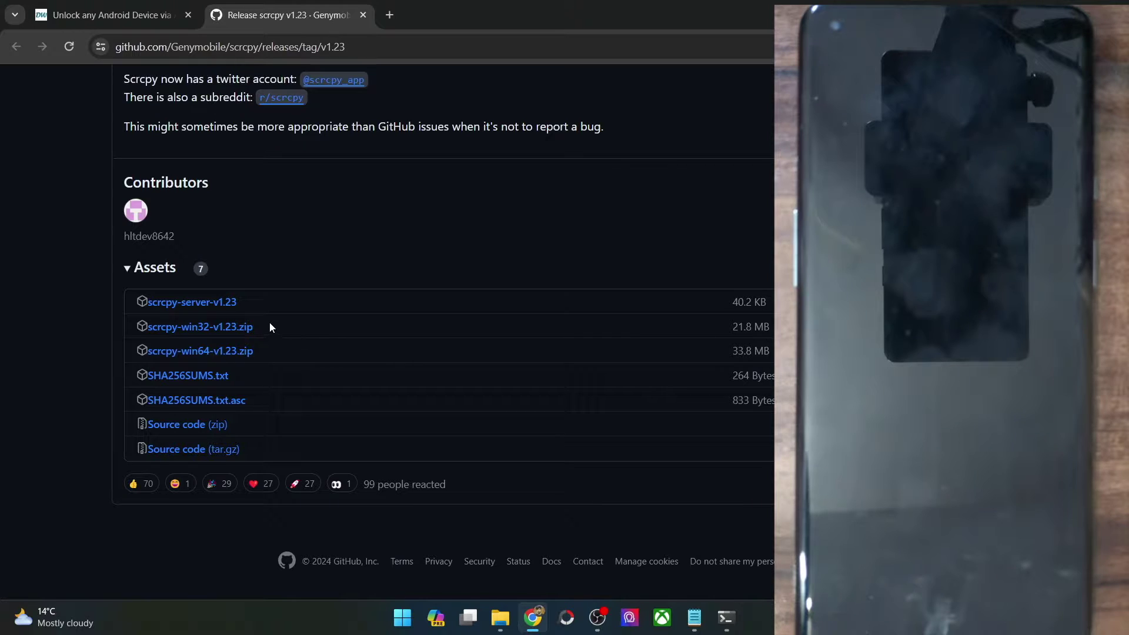
pyautogui.click(500, 618)
# Step: In the scrcpy-win64-v1.23 folder, point out its 16 files and launch scrcpy.exe
pyautogui.click(269, 16)
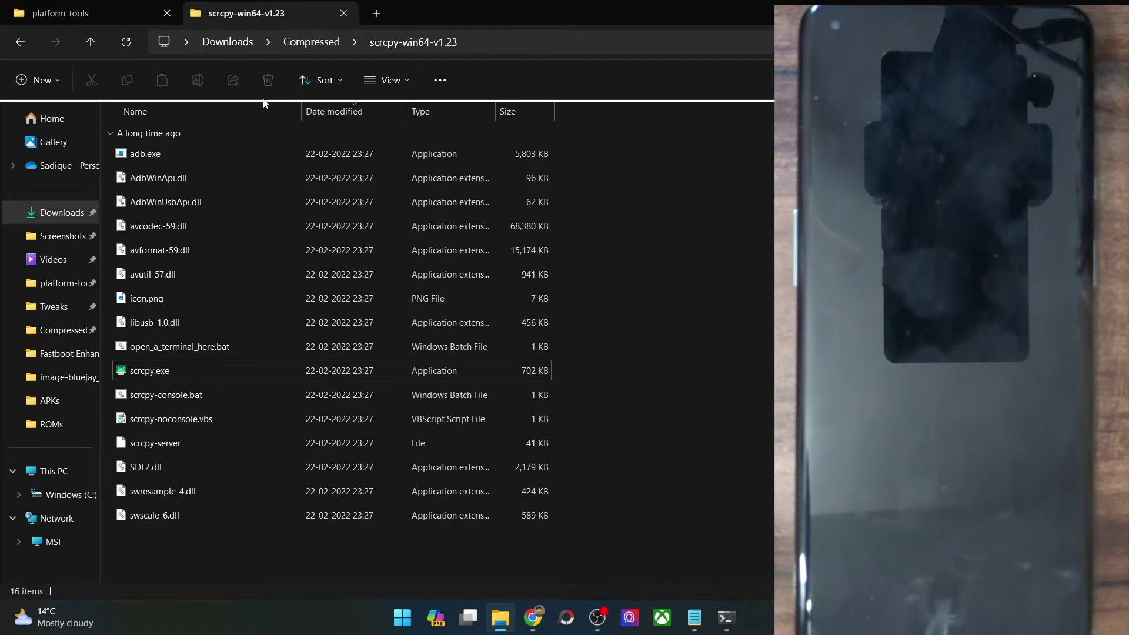
pyautogui.moveTo(616, 547); pyautogui.dragTo(336, 122)
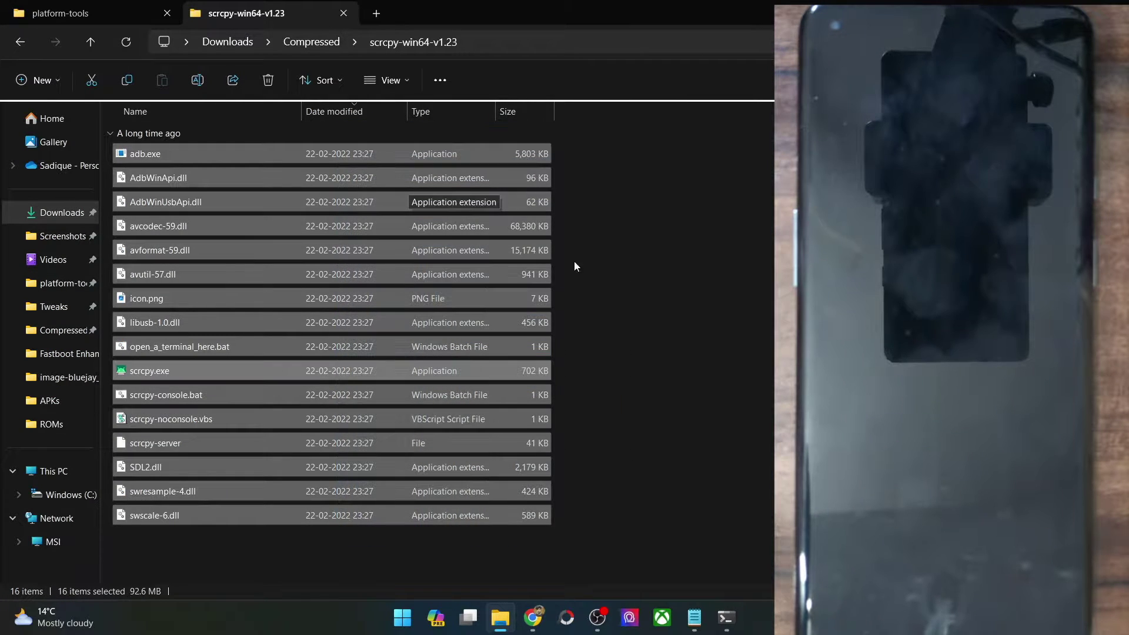
pyautogui.click(725, 311)
pyautogui.doubleClick(270, 377)
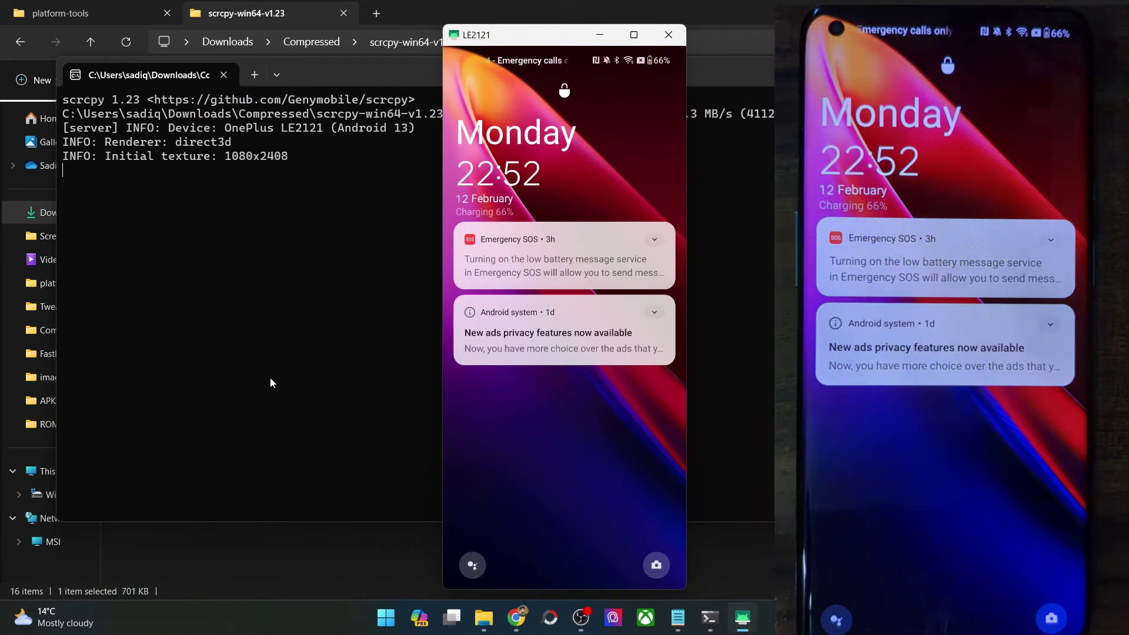
# Step: Reposition the LE2121 mirror window and swipe up the mirrored lock screen to reveal the keypad
pyautogui.moveTo(567, 35); pyautogui.dragTo(474, 34)
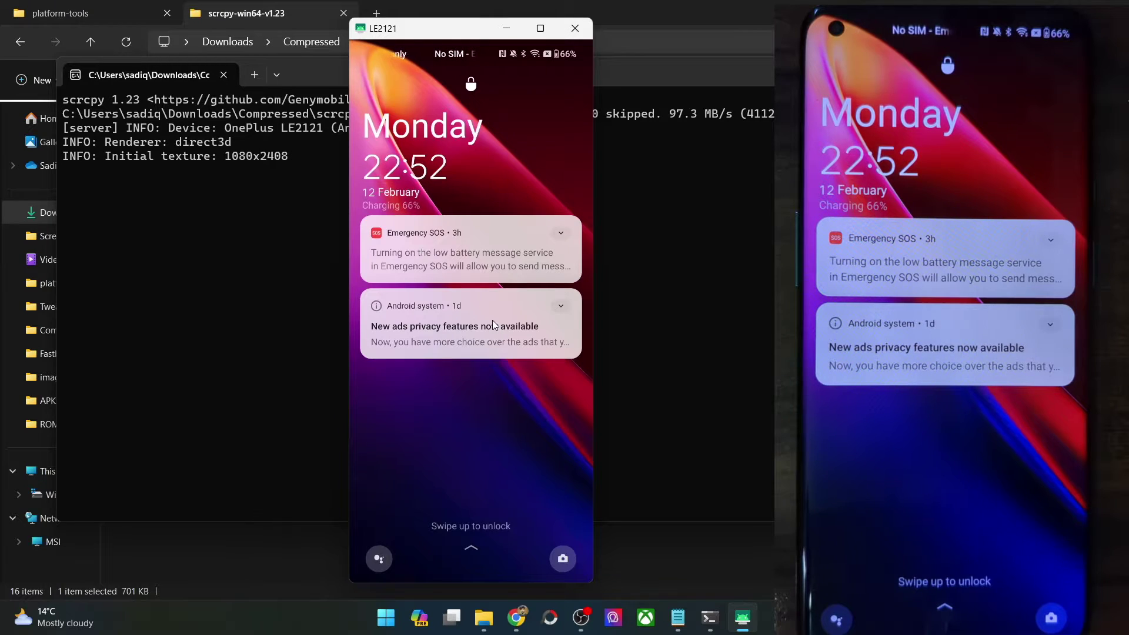
pyautogui.moveTo(470, 546); pyautogui.dragTo(494, 292)
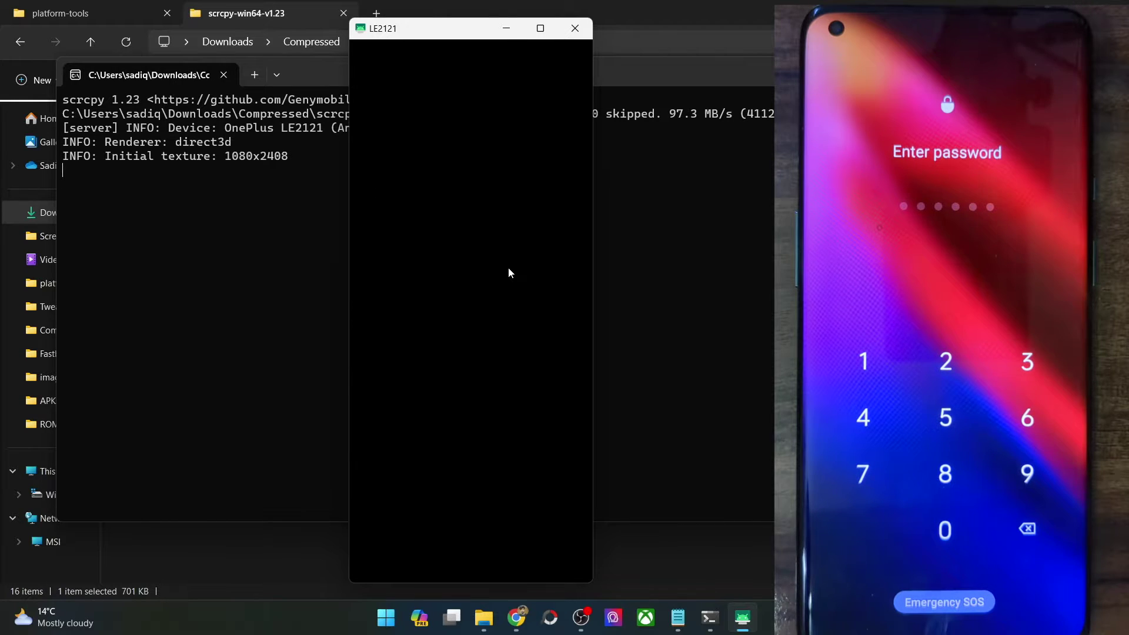
pyautogui.moveTo(469, 34); pyautogui.dragTo(537, 39)
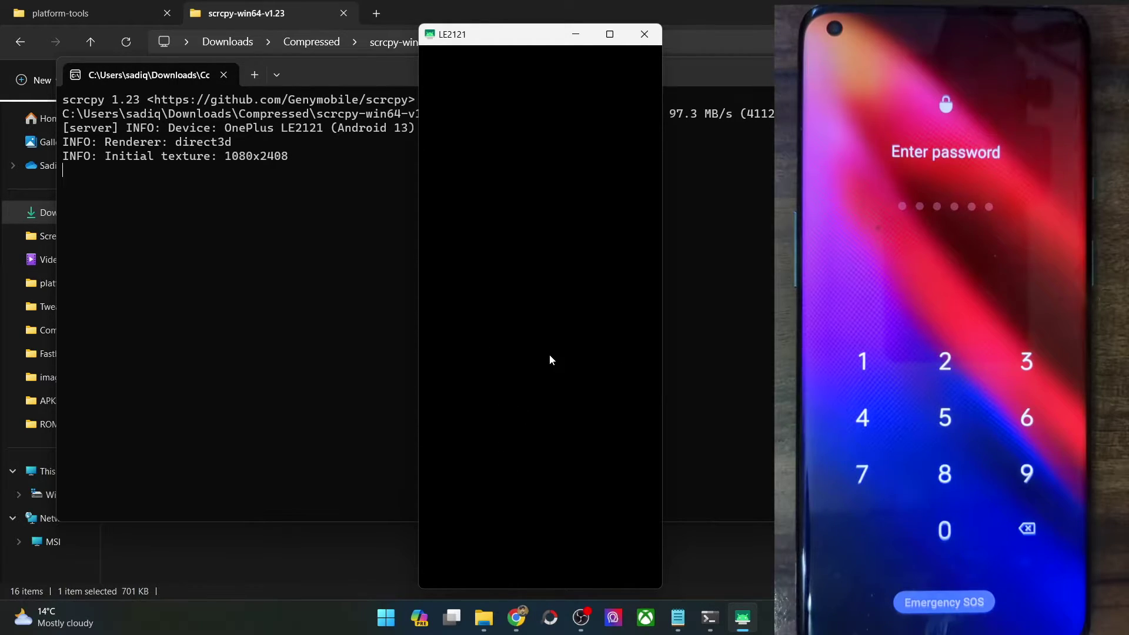
pyautogui.click(547, 384)
pyautogui.click(596, 436)
pyautogui.click(577, 352)
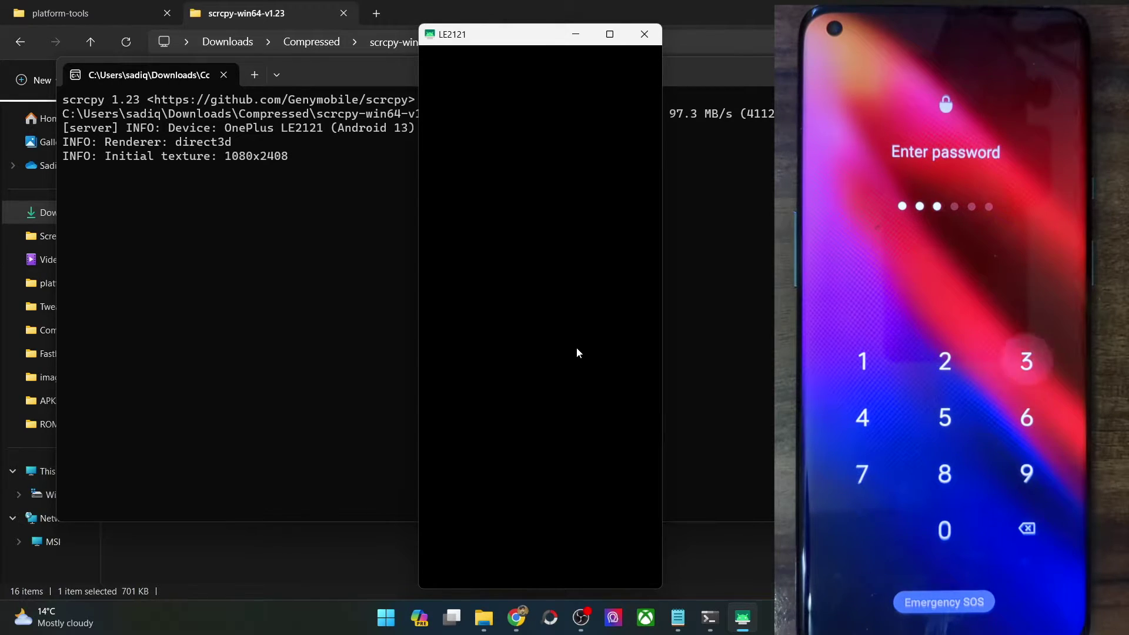
pyautogui.click(504, 366)
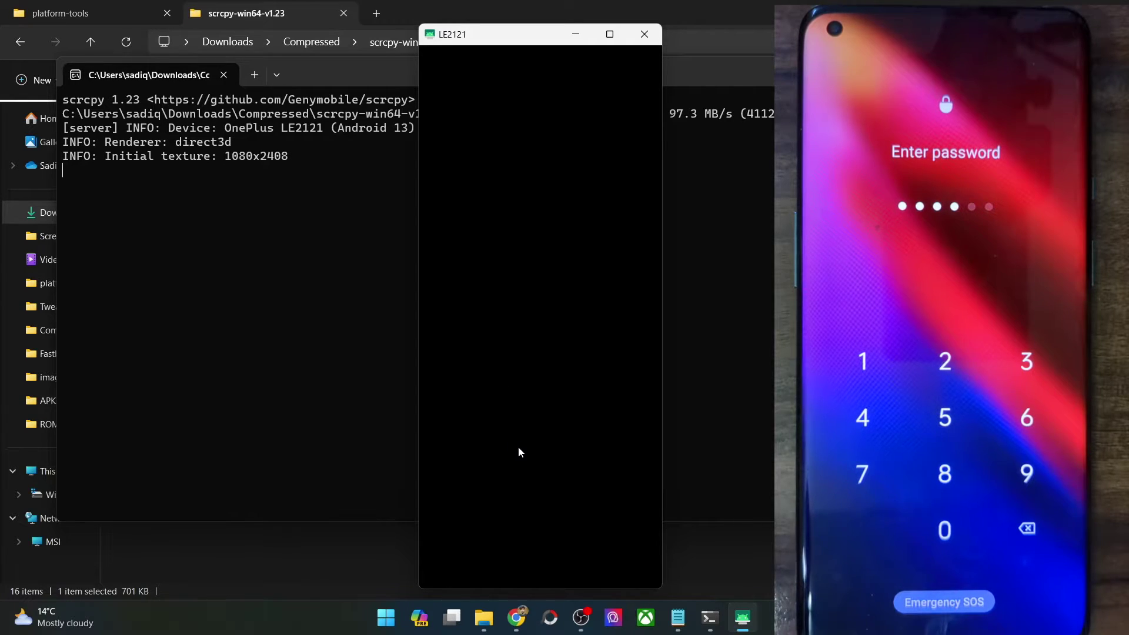
pyautogui.click(631, 510)
pyautogui.click(633, 510)
pyautogui.click(634, 510)
pyautogui.click(634, 508)
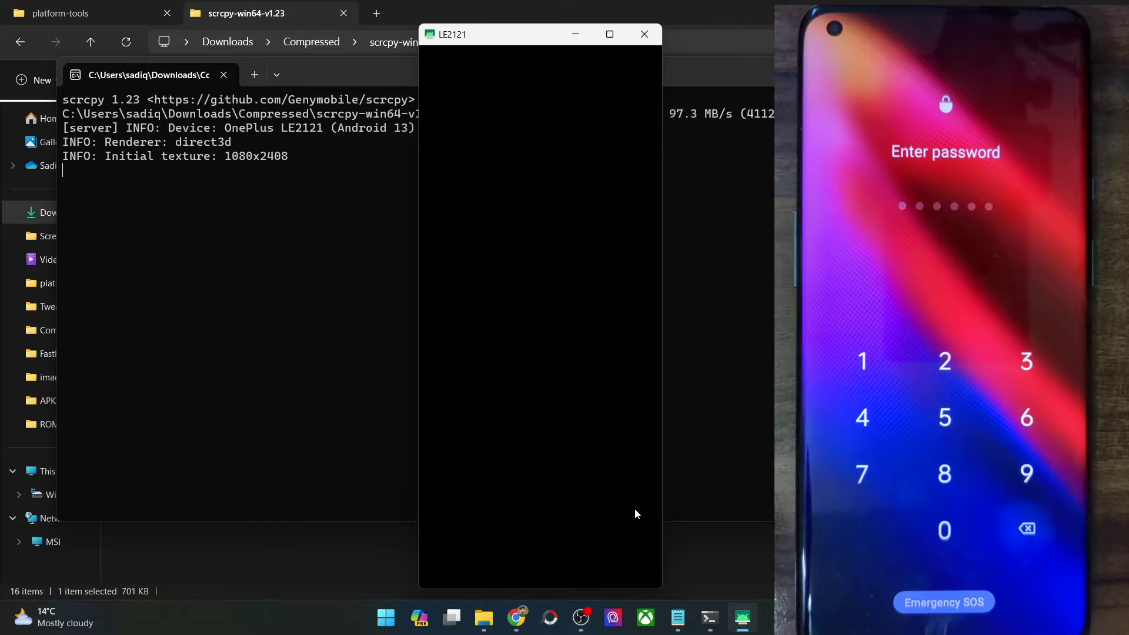
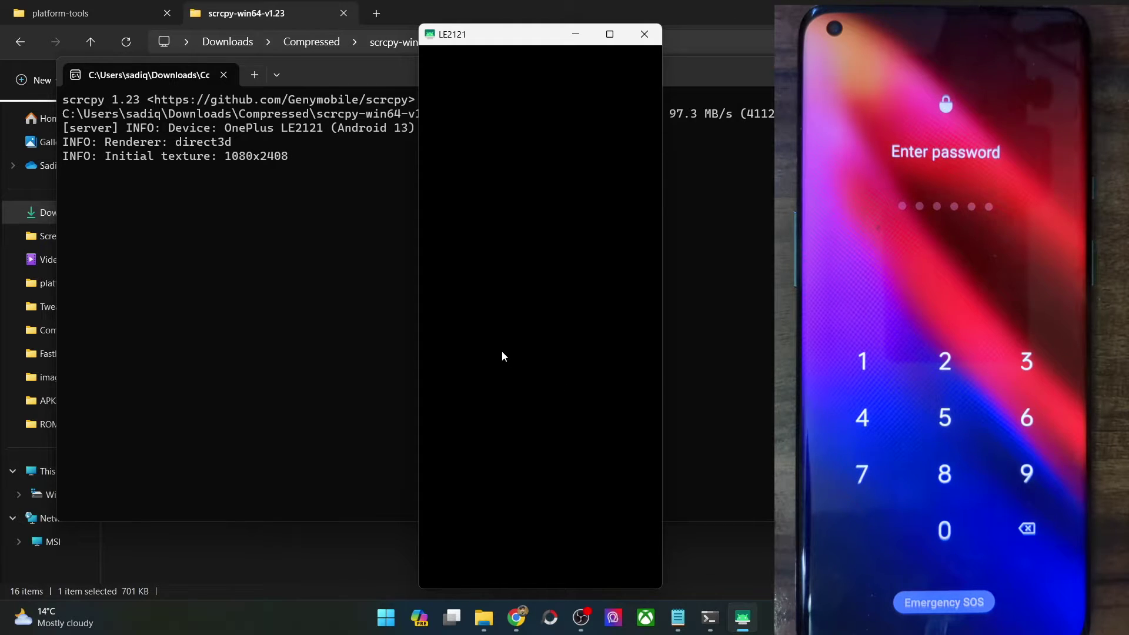
# Step: Back out of the Lock screen password page to the 'lock' settings search results
pyautogui.click(488, 344)
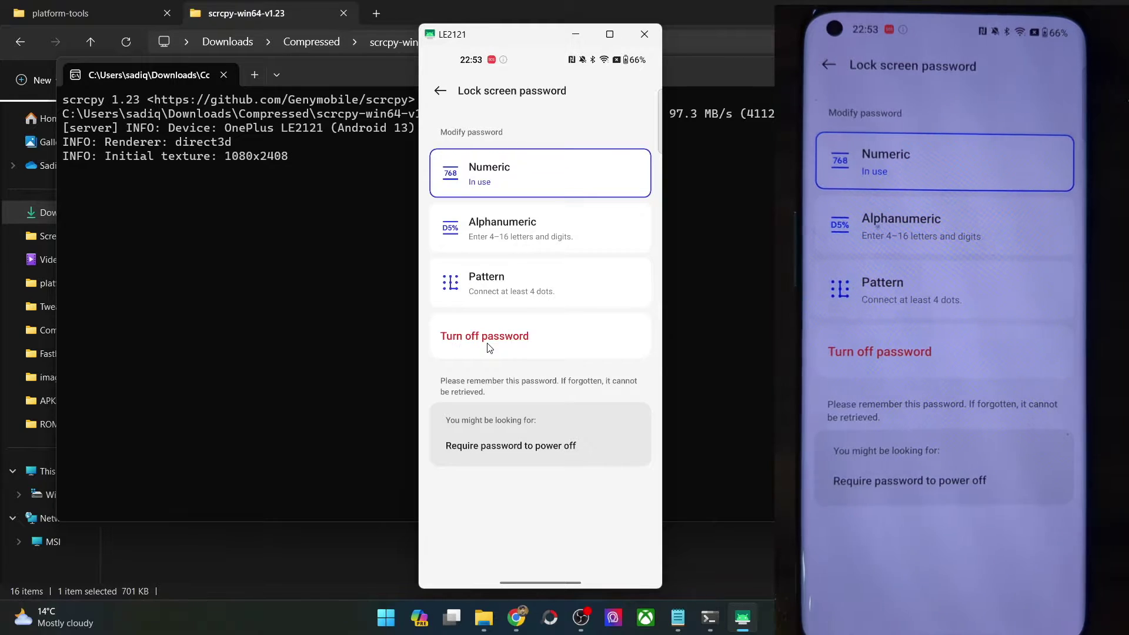
pyautogui.click(441, 90)
pyautogui.rightClick(442, 92)
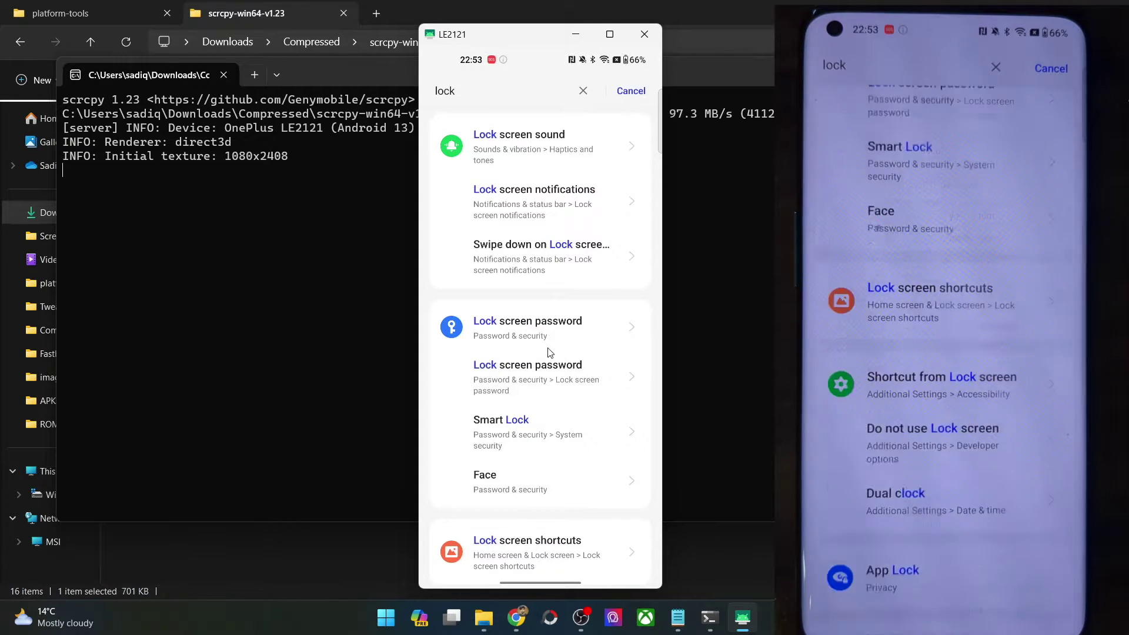
# Step: Replace the 'lock' settings search with 'usb'
pyautogui.scroll(-5, 542, 354)
pyautogui.scroll(-3, 542, 354)
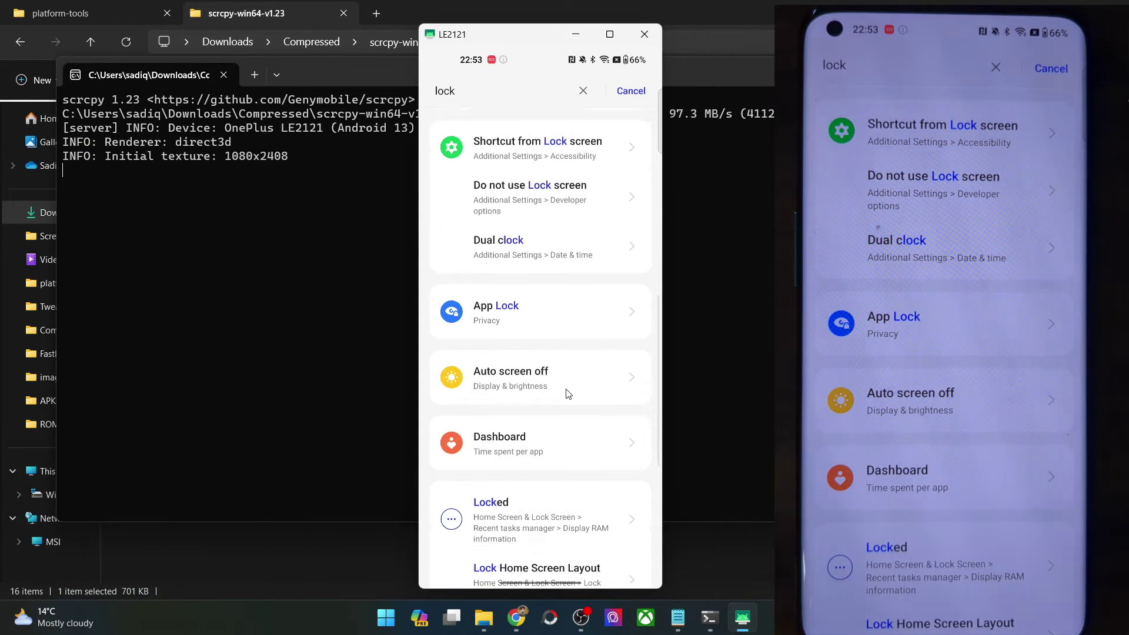
pyautogui.scroll(1, 567, 390)
pyautogui.scroll(4, 568, 393)
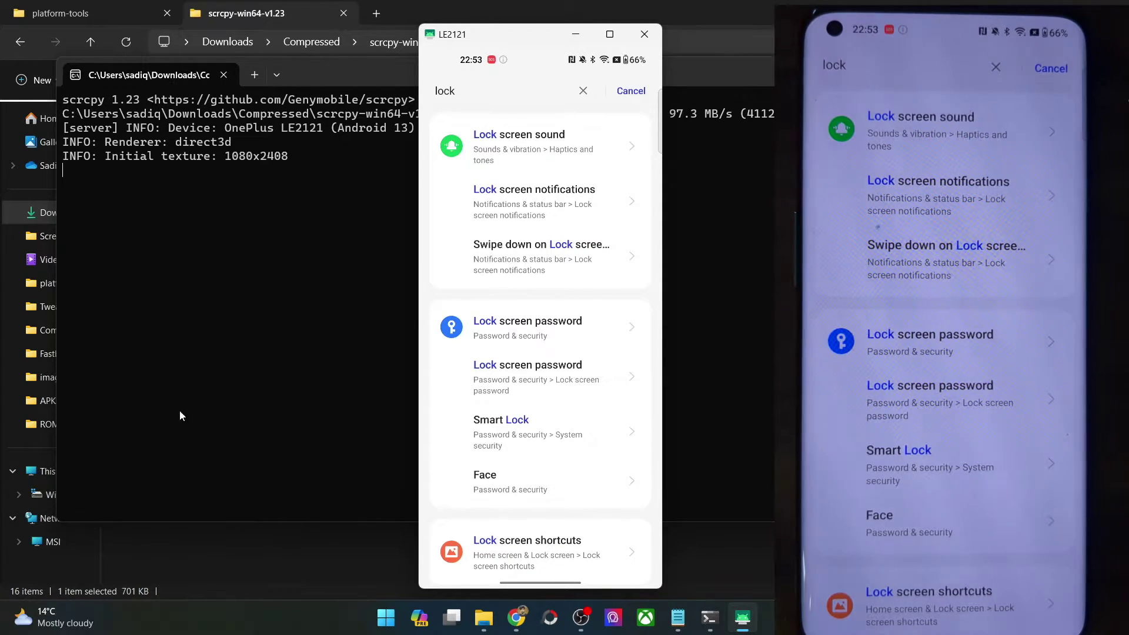
pyautogui.click(489, 105)
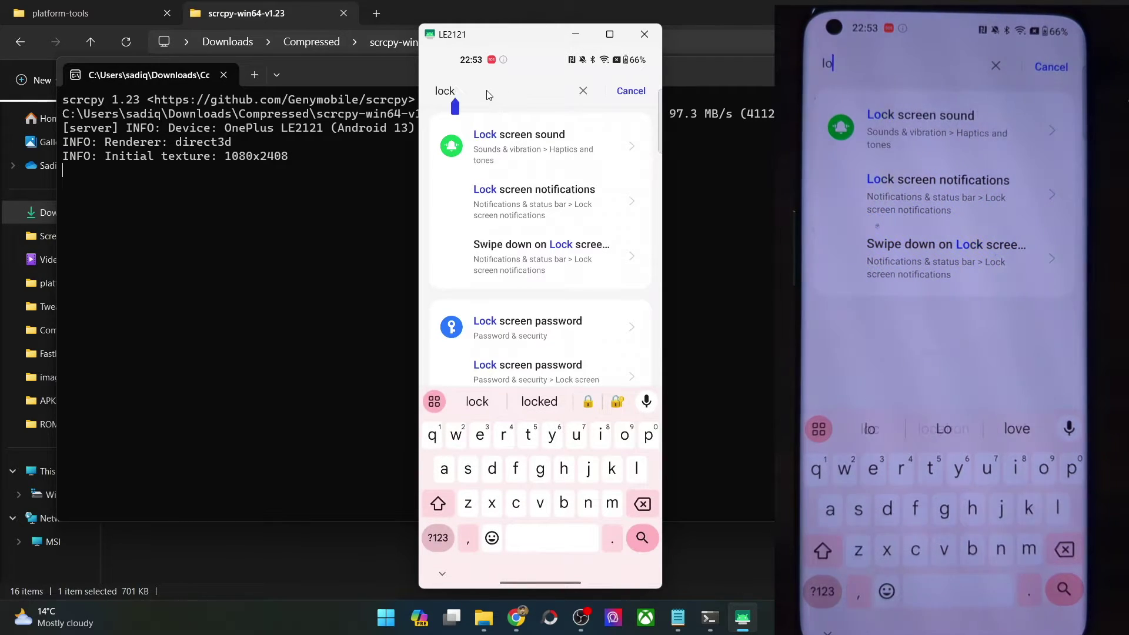
pyautogui.press('BackSpace')
pyautogui.press('BackSpace')
pyautogui.press('BackSpace')
pyautogui.press('BackSpace')
pyautogui.write('usb fil')
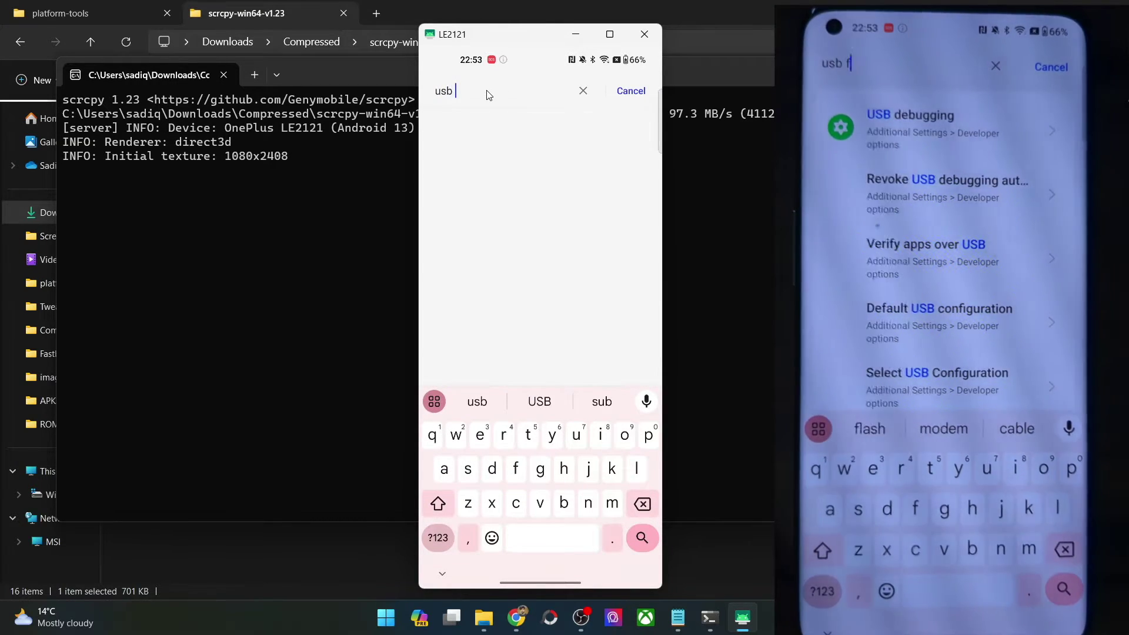
pyautogui.press('BackSpace')
pyautogui.press('BackSpace')
pyautogui.press('BackSpace')
pyautogui.press('BackSpace')
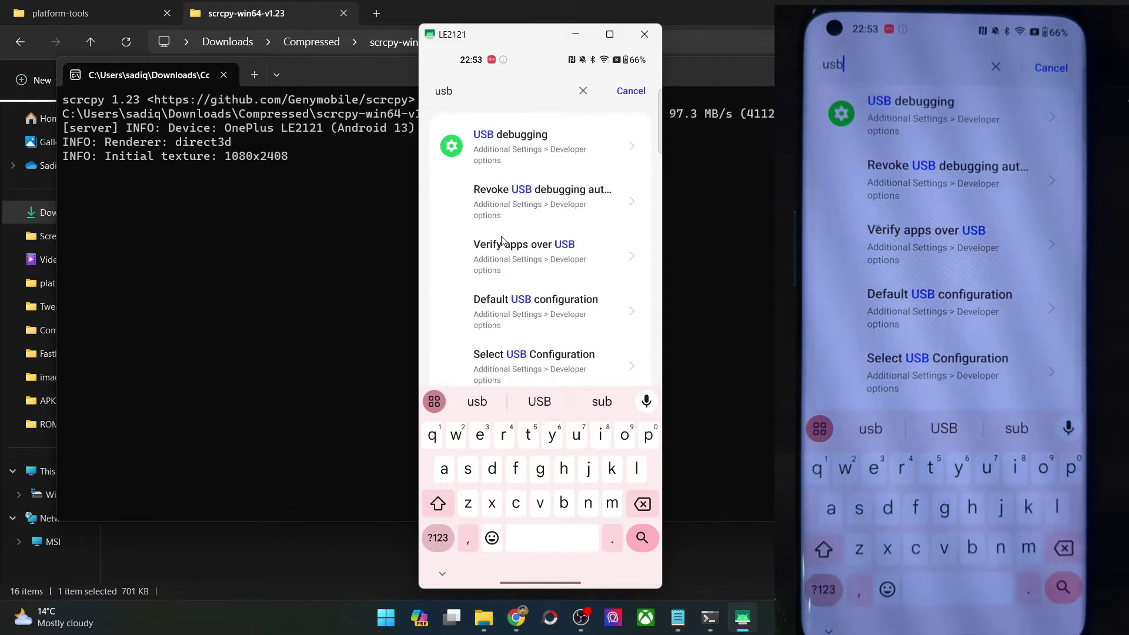
pyautogui.scroll(-1, 521, 293)
# Step: Set Default USB configuration to File transfer / Android Auto
pyautogui.click(520, 292)
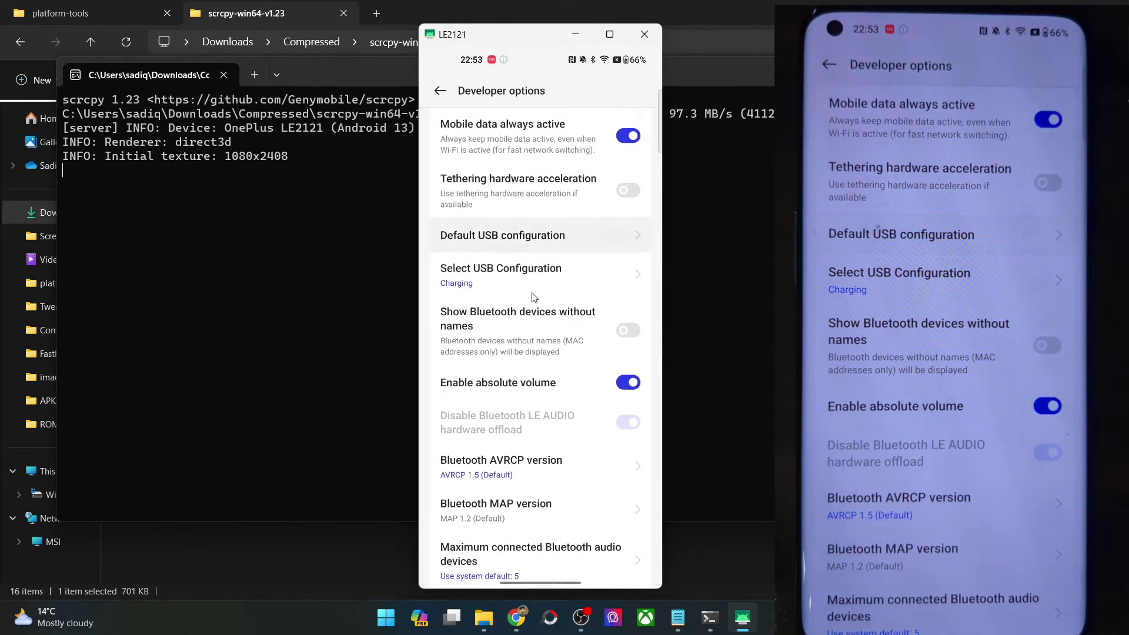
pyautogui.click(526, 257)
pyautogui.click(490, 170)
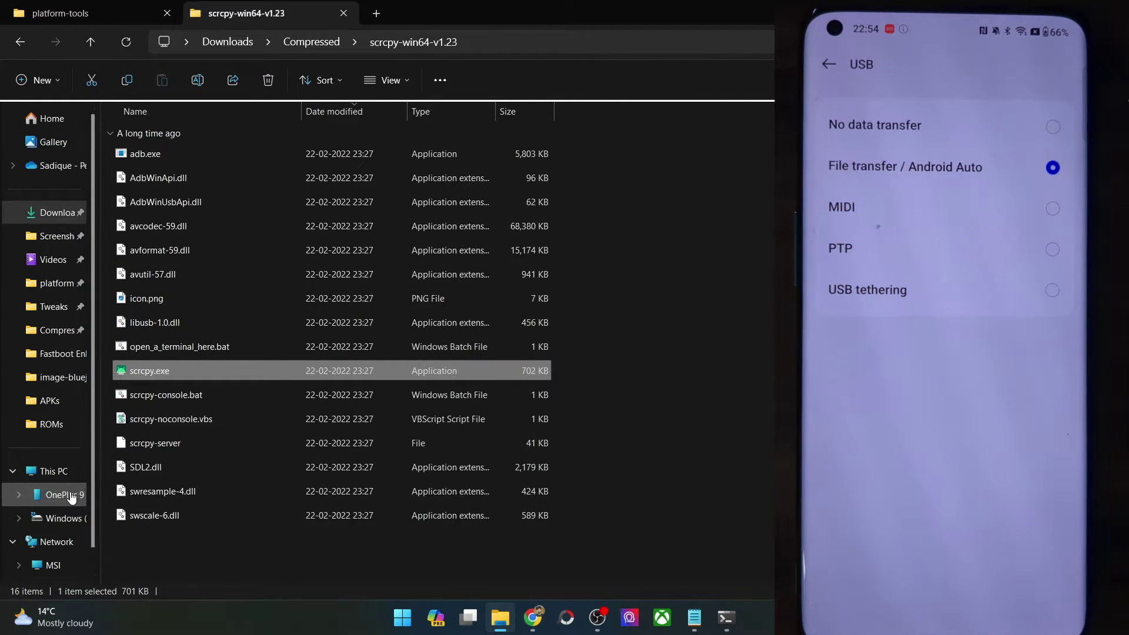
# Step: Open the OnePlus 9 Pro 5G's Internal shared storage, then bring the command prompt forward
pyautogui.click(69, 497)
pyautogui.doubleClick(224, 131)
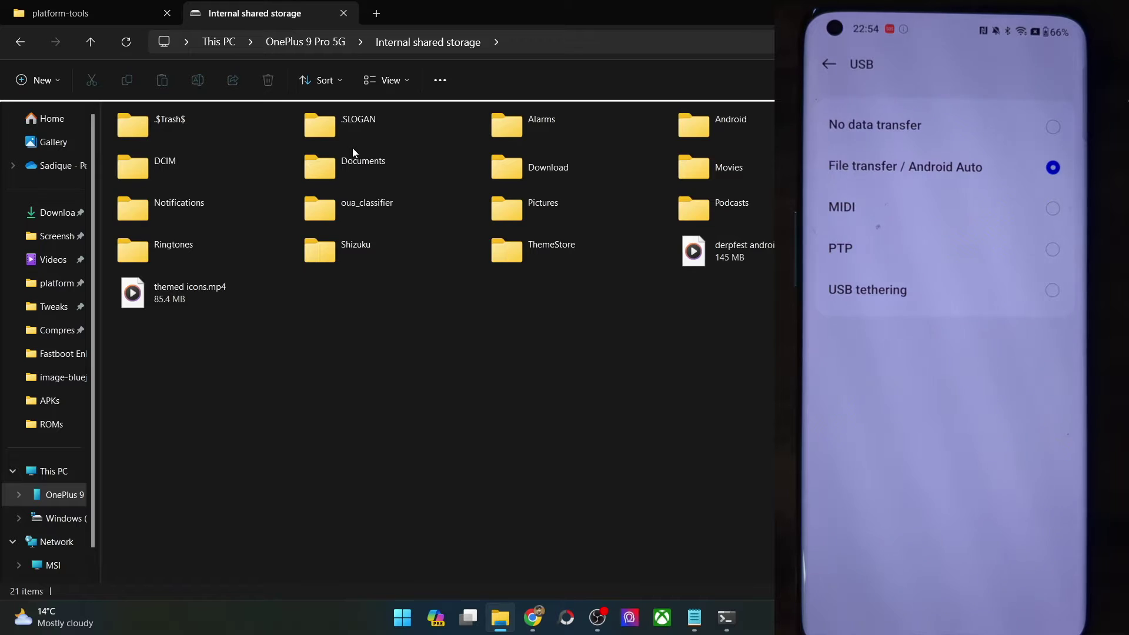
pyautogui.moveTo(726, 617)
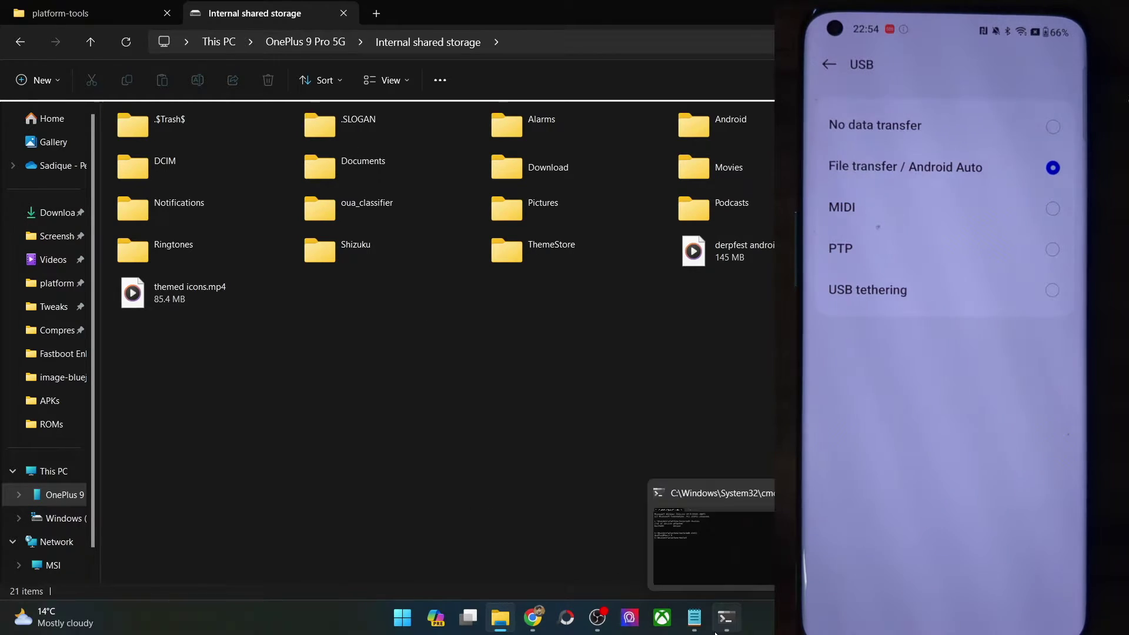
pyautogui.click(712, 535)
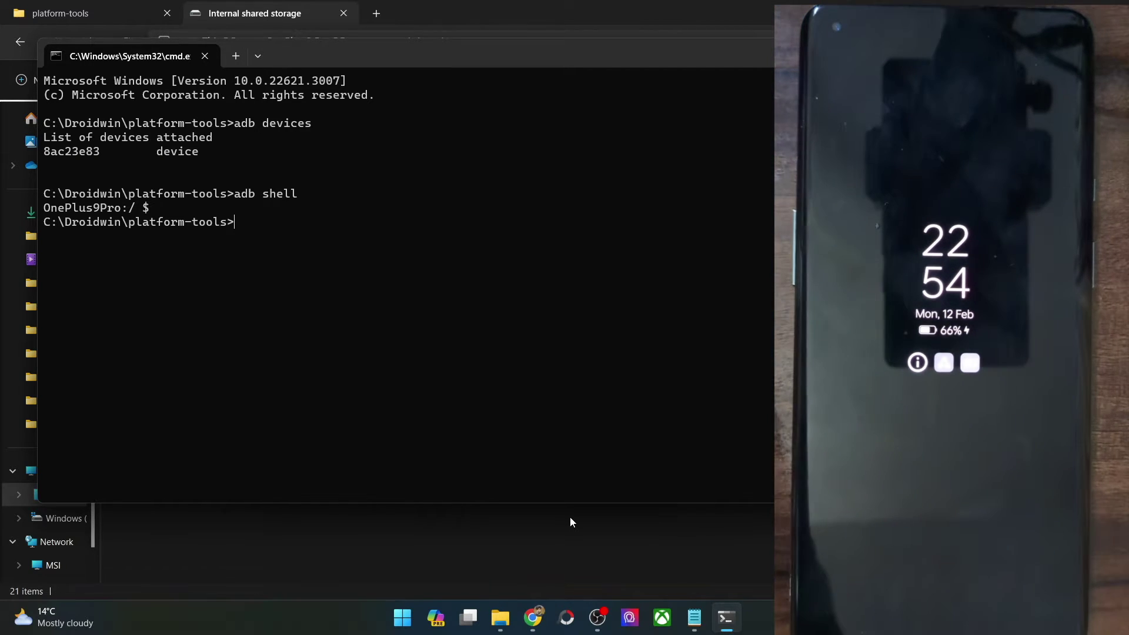
# Step: Run 'adb devices' and 'adb shell', then switch back to the Explorer window
pyautogui.write('adb devices')
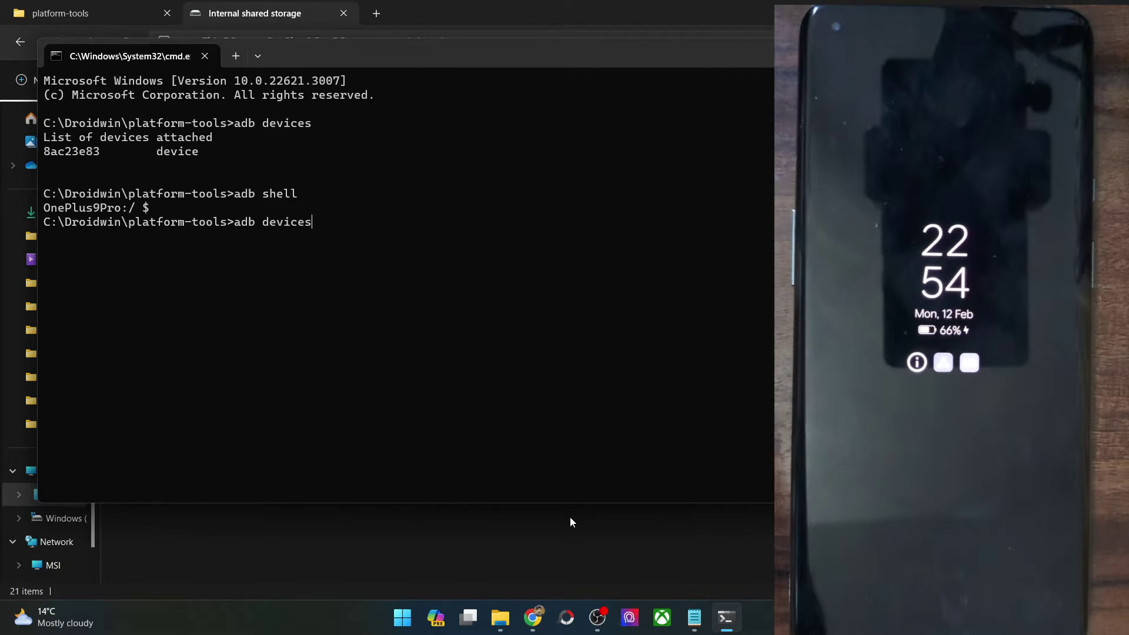
pyautogui.press('Return')
pyautogui.write('adb shell')
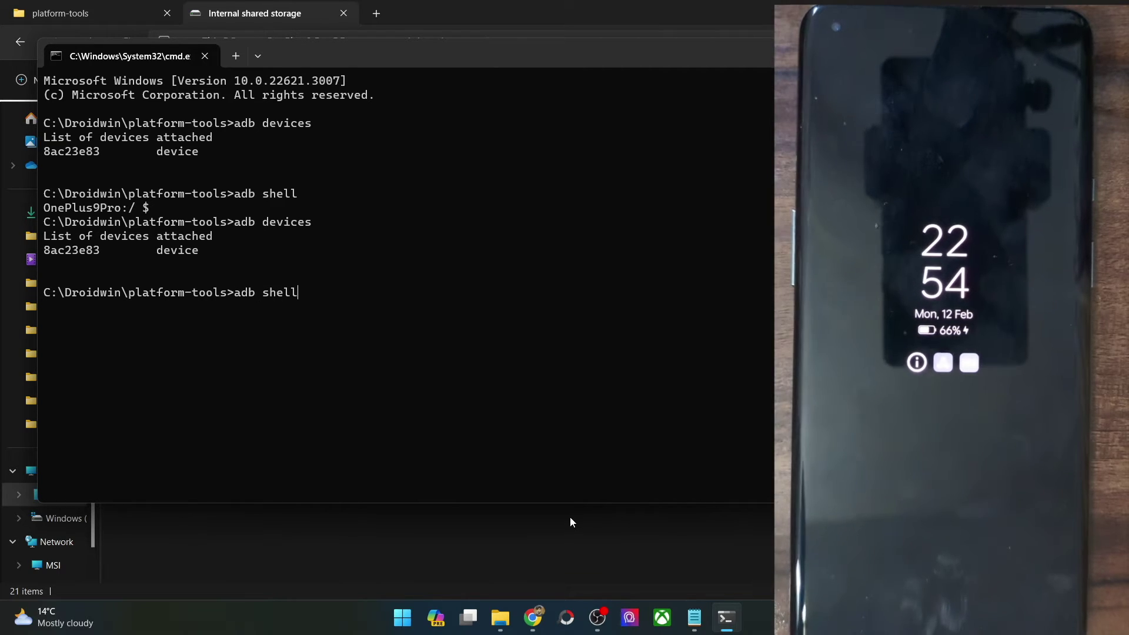
pyautogui.press('Return')
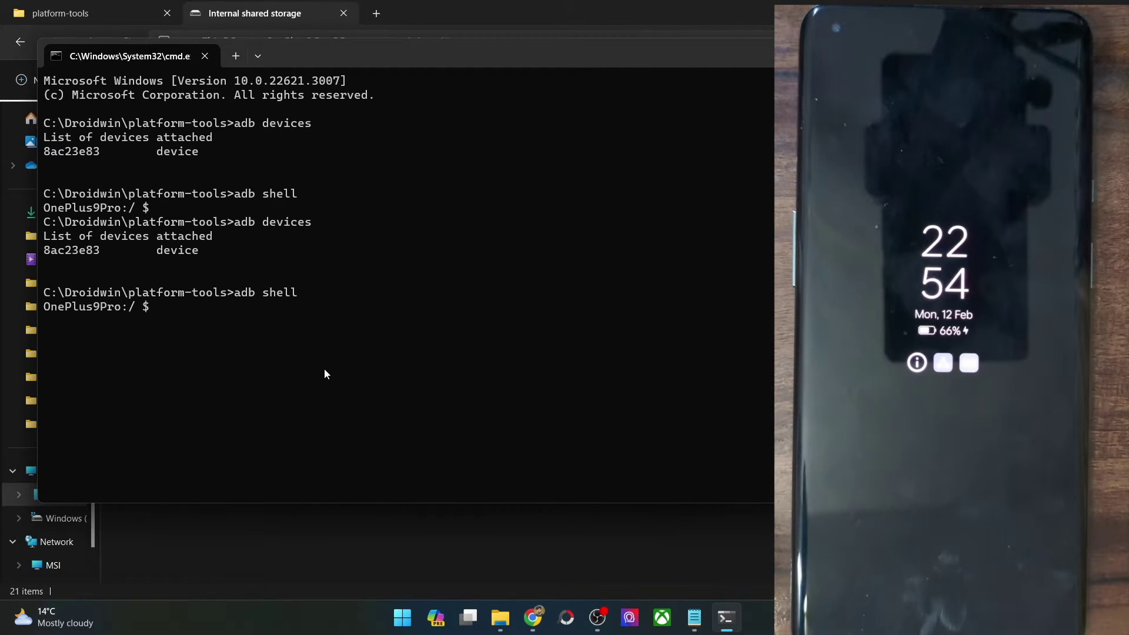
pyautogui.hotkey('alt', 'Tab')
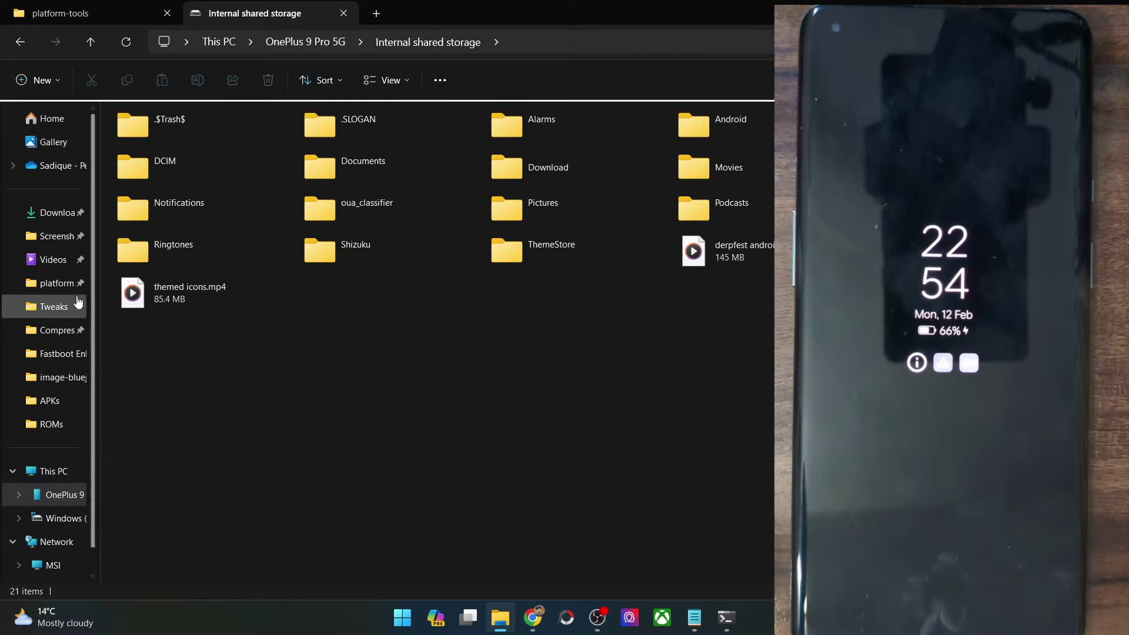
# Step: Launch scrcpy.exe from Downloads > Compressed > scrcpy-win64-v1.23 to mirror the phone
pyautogui.click(56, 213)
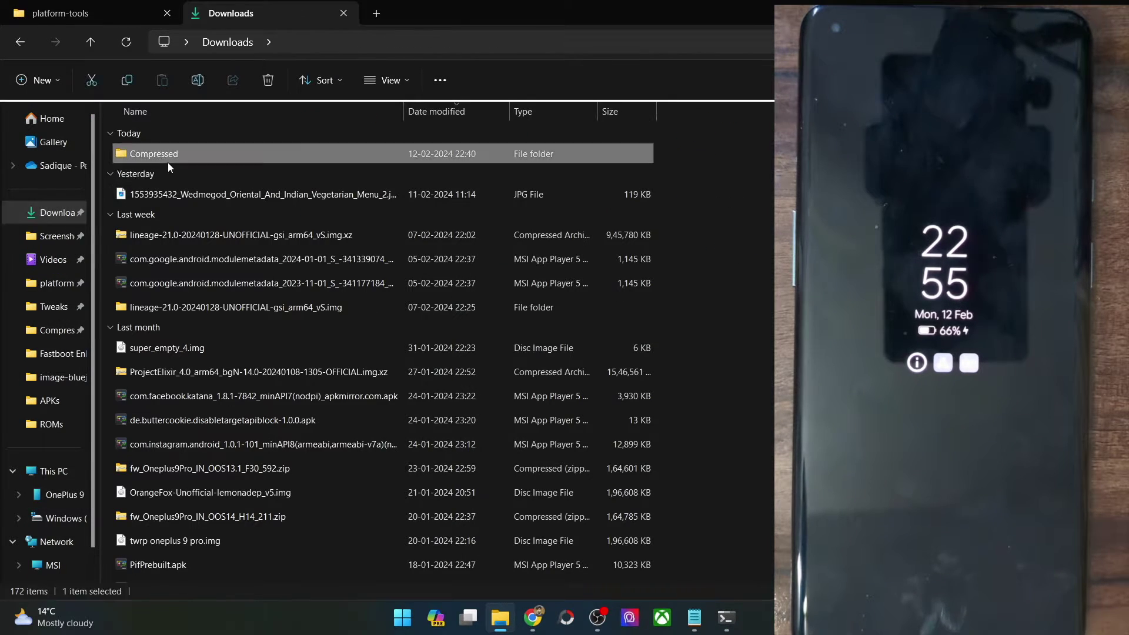
pyautogui.doubleClick(167, 160)
pyautogui.doubleClick(171, 178)
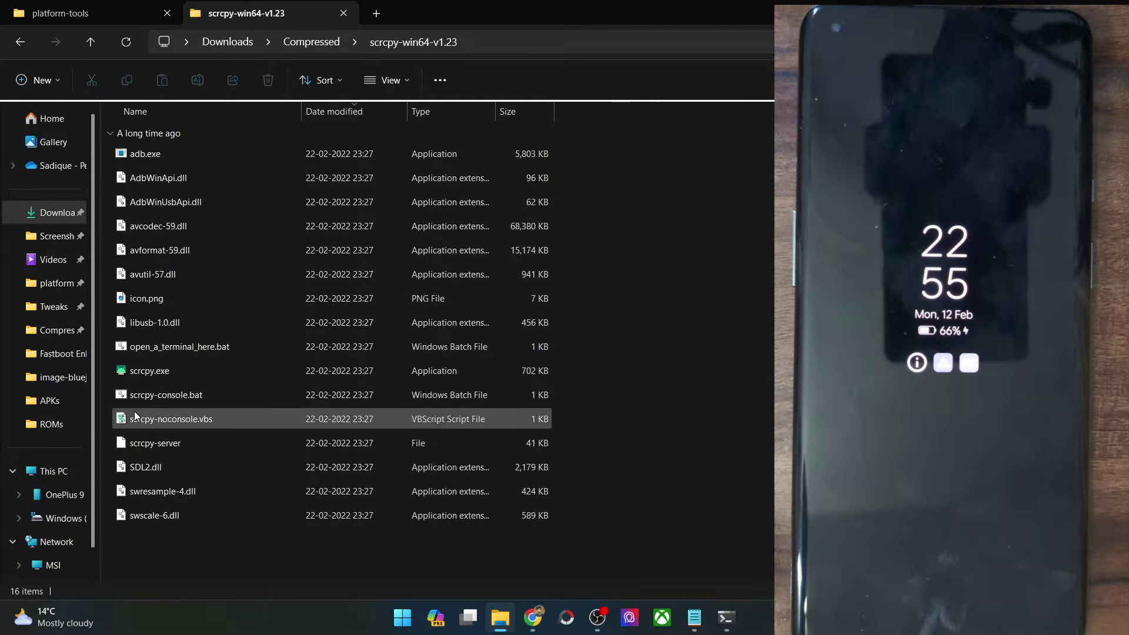
pyautogui.click(143, 378)
pyautogui.doubleClick(142, 380)
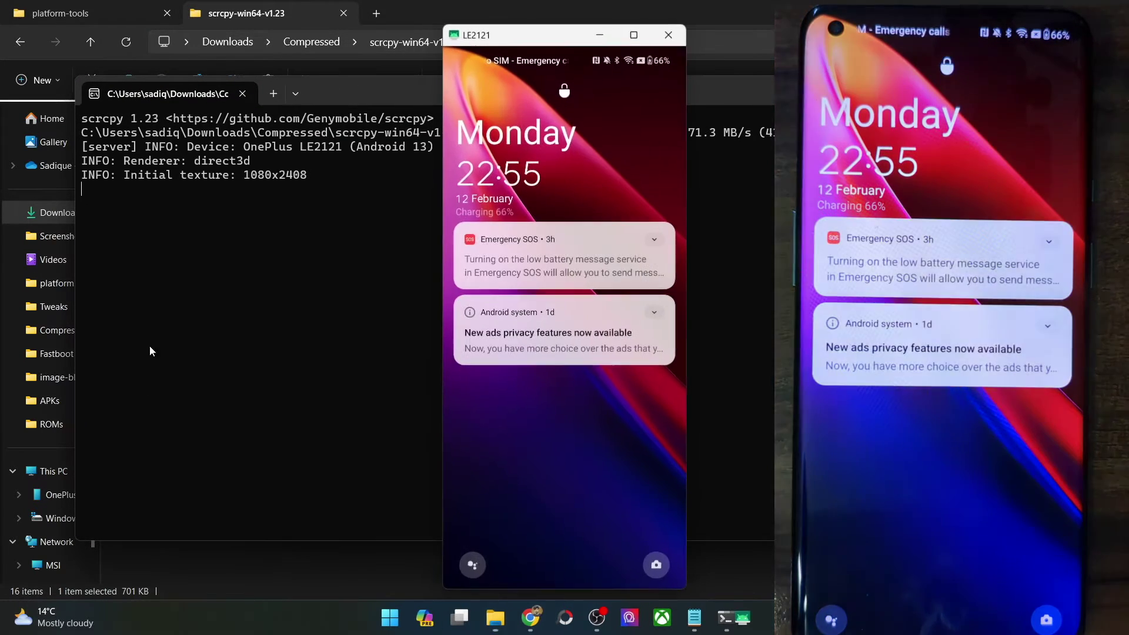
# Step: Swipe up, draw the unlock pattern, and launch Chrome from the phone's app list
pyautogui.moveTo(541, 581)
pyautogui.mouseDown()
pyautogui.moveTo(541, 394)
pyautogui.moveTo(566, 231)
pyautogui.mouseUp()
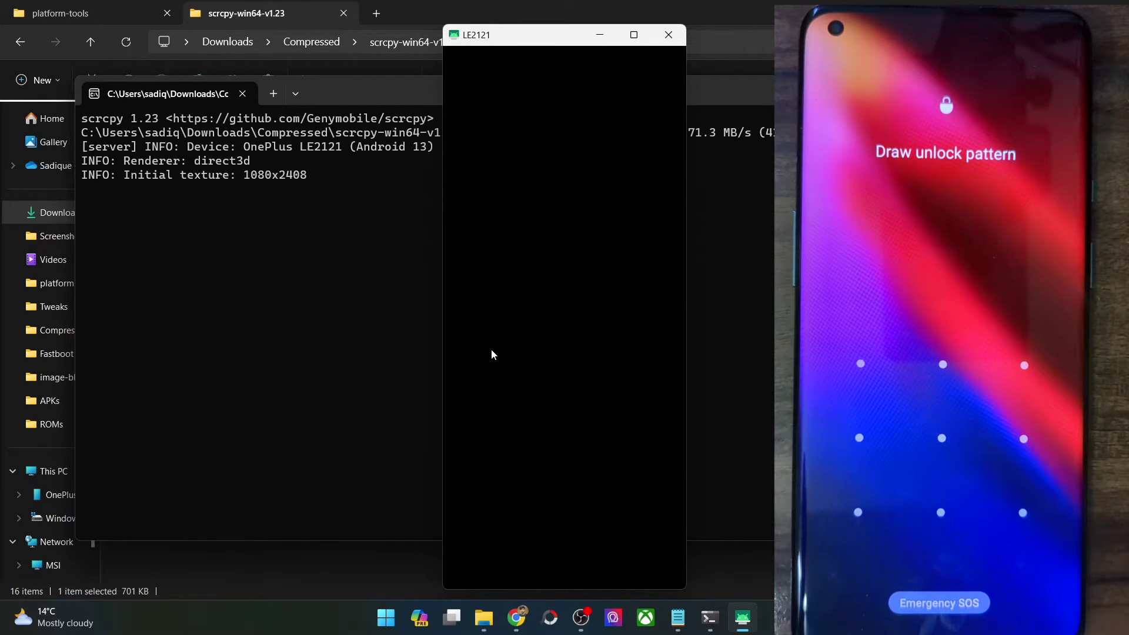
pyautogui.moveTo(492, 350)
pyautogui.mouseDown()
pyautogui.moveTo(491, 456)
pyautogui.moveTo(629, 467)
pyautogui.mouseUp()
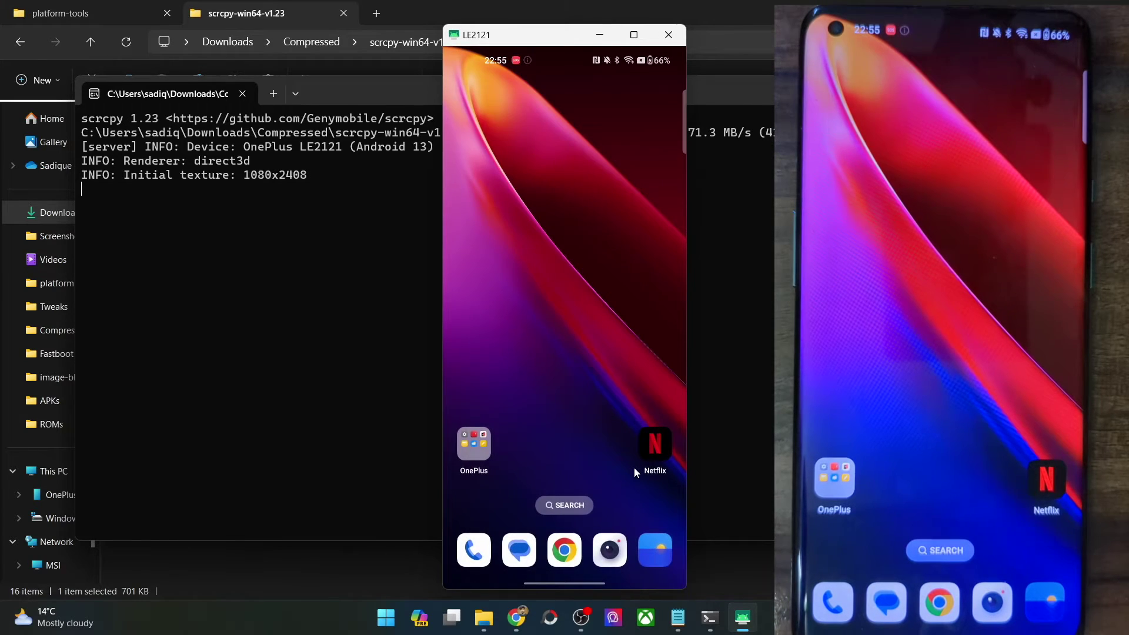
pyautogui.moveTo(590, 437)
pyautogui.mouseDown()
pyautogui.moveTo(621, 246)
pyautogui.moveTo(628, 102)
pyautogui.moveTo(608, 428)
pyautogui.mouseUp()
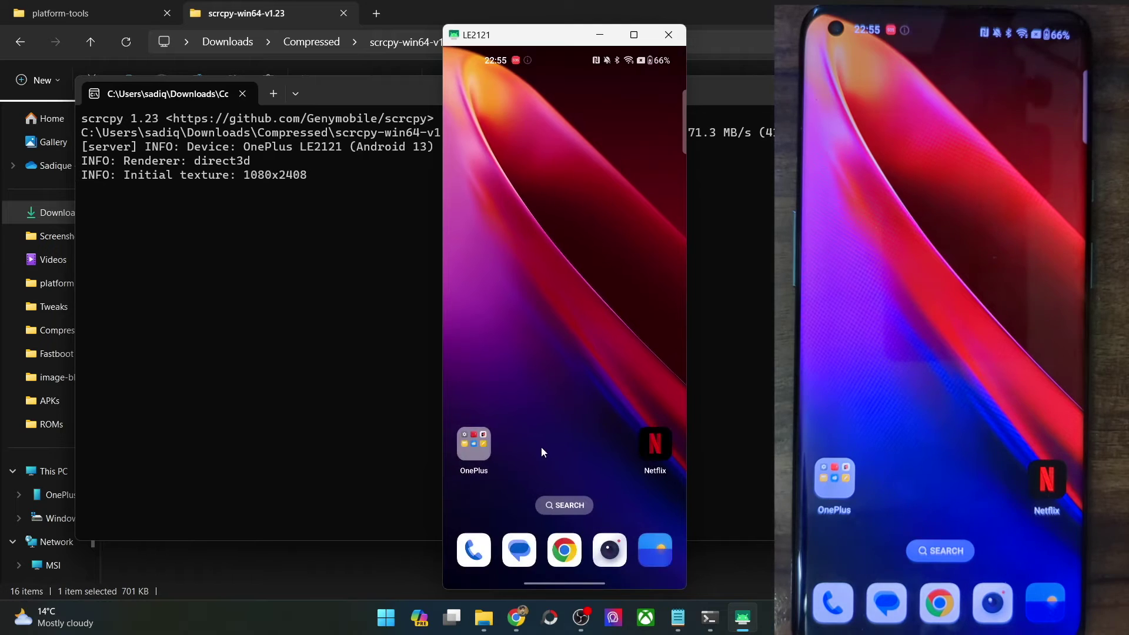
pyautogui.click(539, 548)
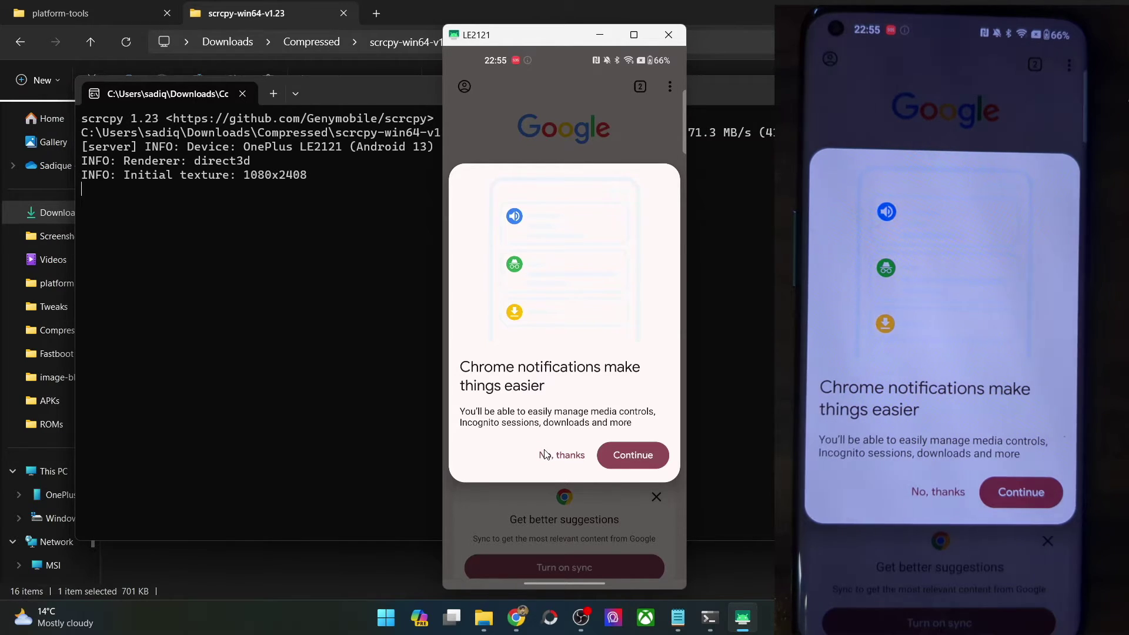
# Step: Decline Chrome's notifications offer with 'No, thanks'
pyautogui.click(544, 454)
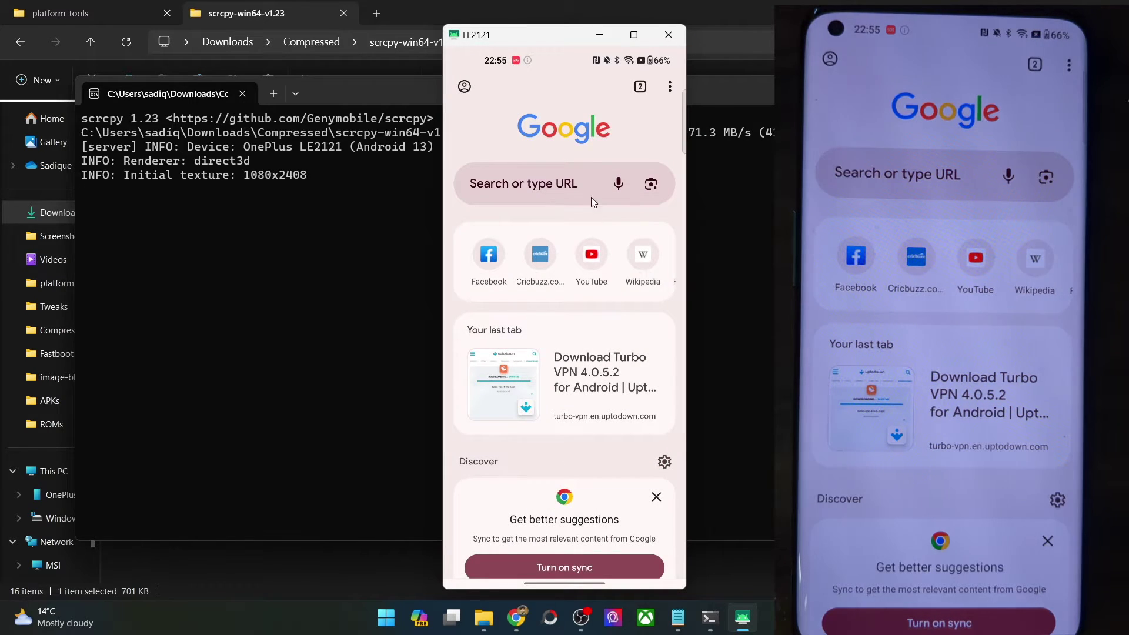
# Step: Close the scrcpy mirror window and bring Chrome to the front
pyautogui.click(663, 39)
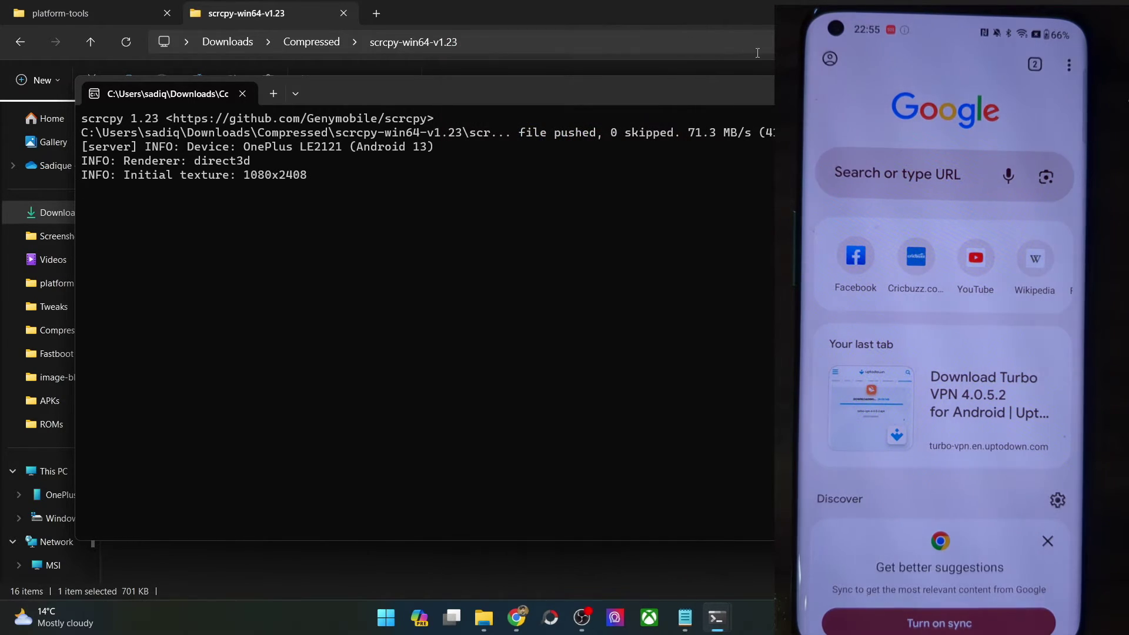
pyautogui.hotkey('ctrl', 'space')
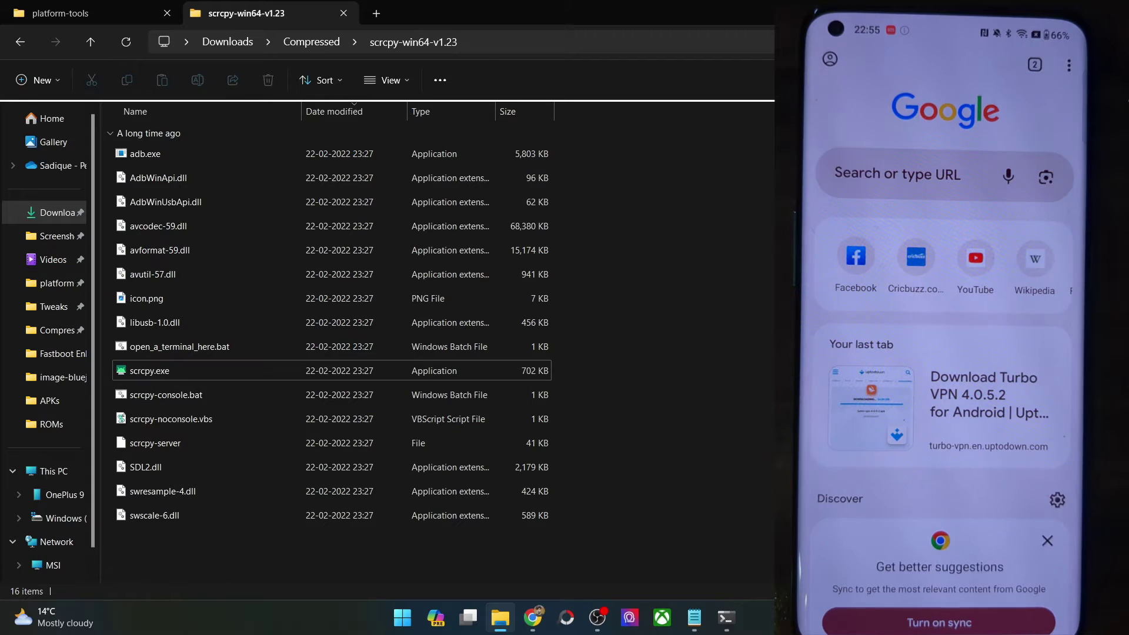
pyautogui.click(537, 615)
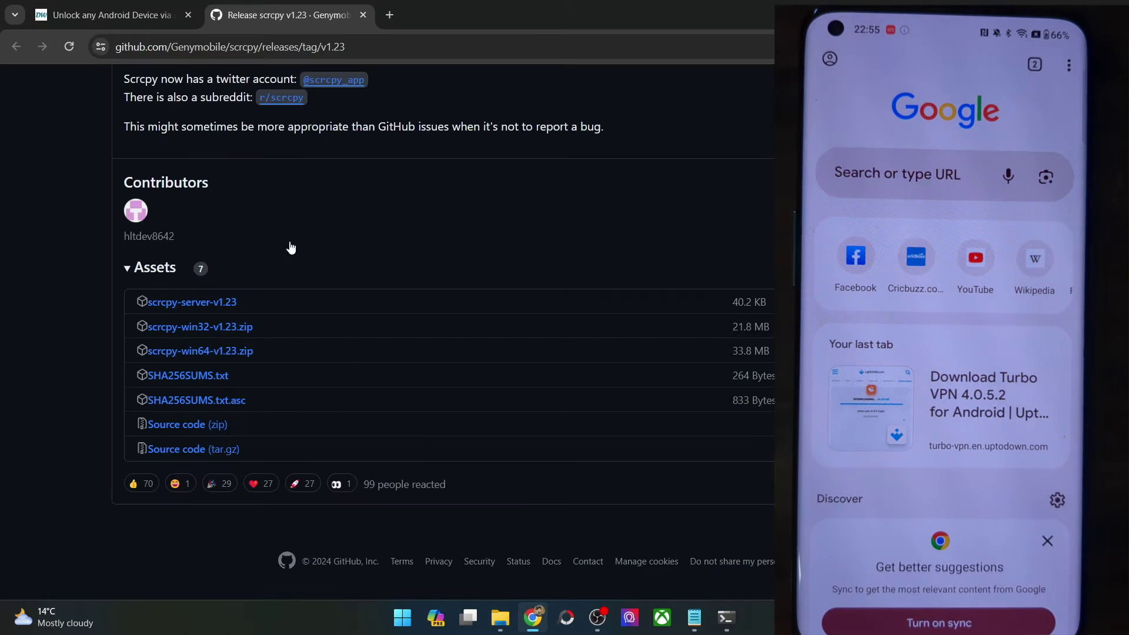
# Step: Scroll the droidwin unlock guide to Method 2 and close the scrcpy release tab
pyautogui.click(131, 19)
pyautogui.scroll(-8, 436, 278)
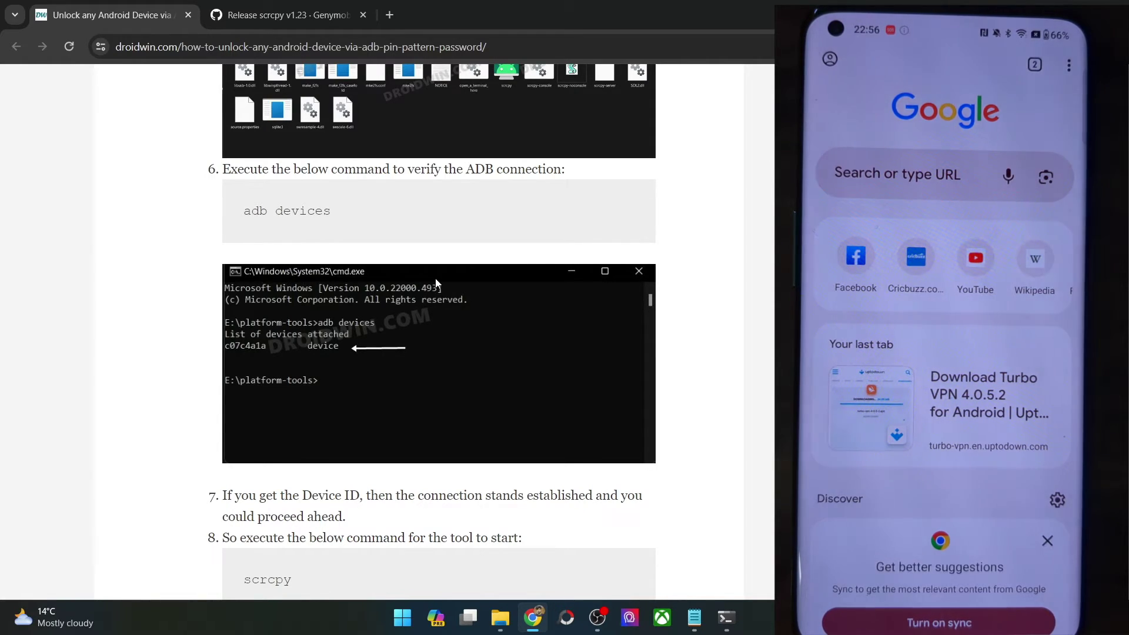
pyautogui.scroll(-15, 492, 297)
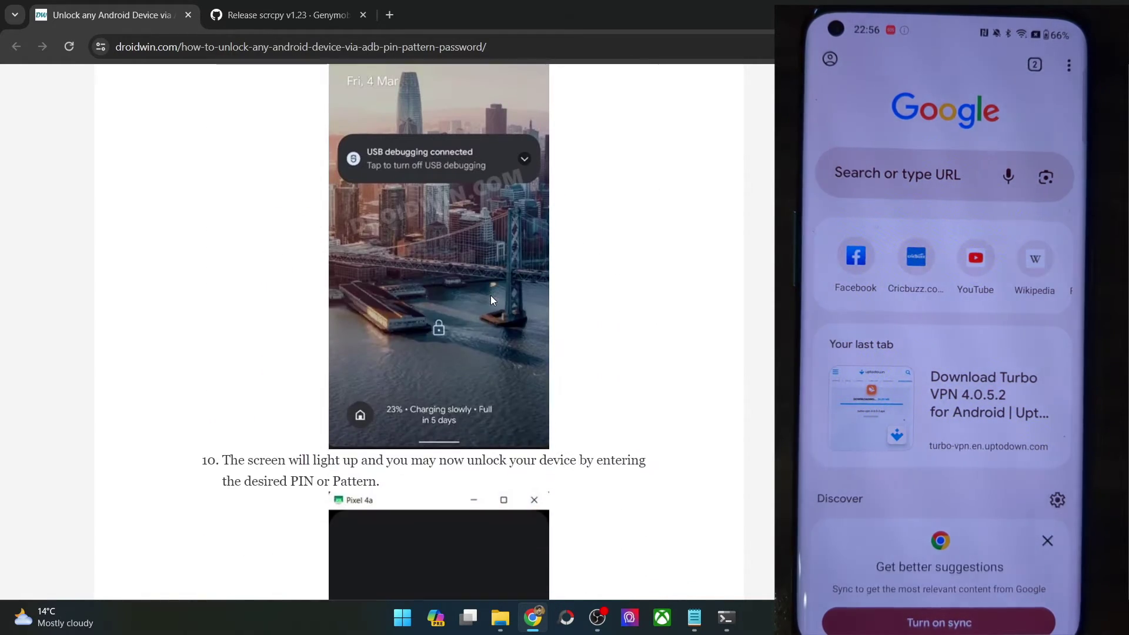
pyautogui.scroll(-5, 491, 300)
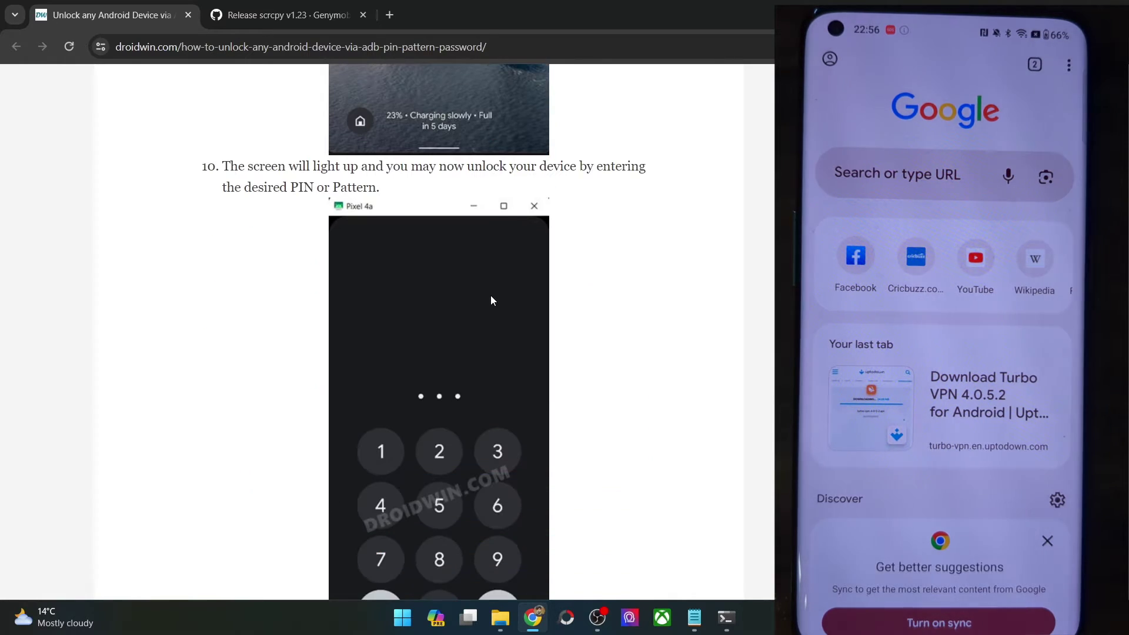
pyautogui.scroll(-6, 491, 300)
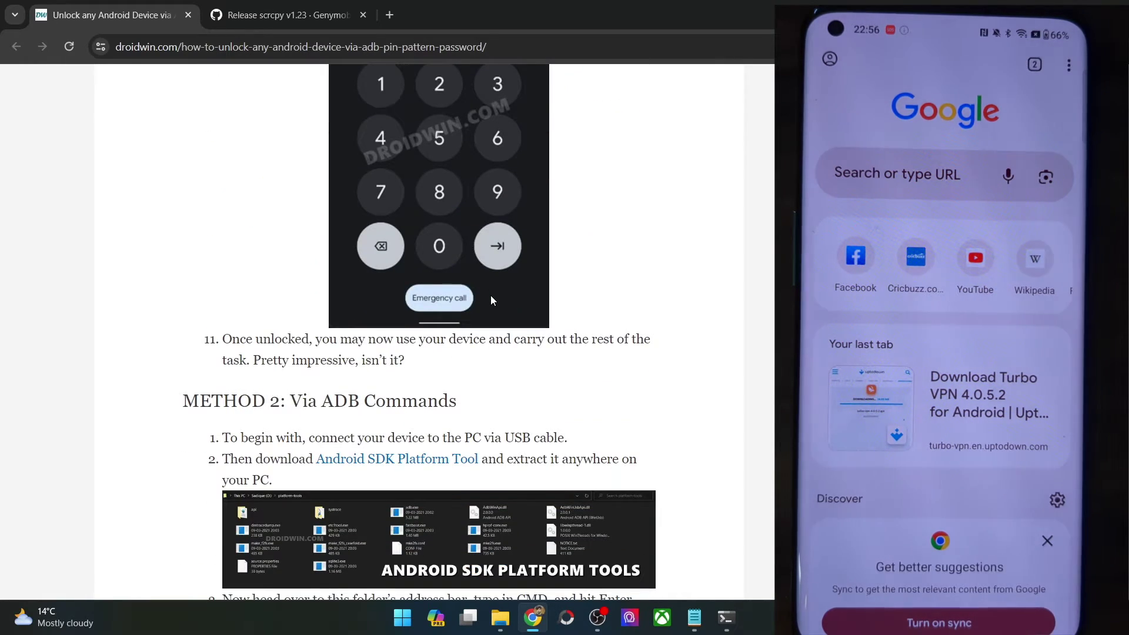
pyautogui.click(363, 15)
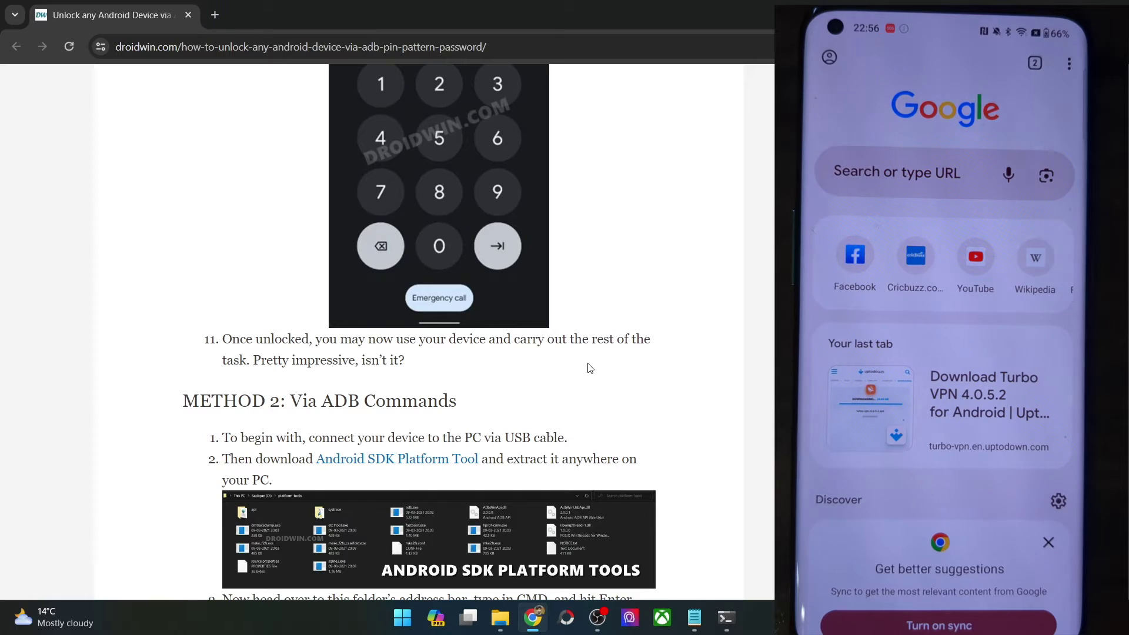
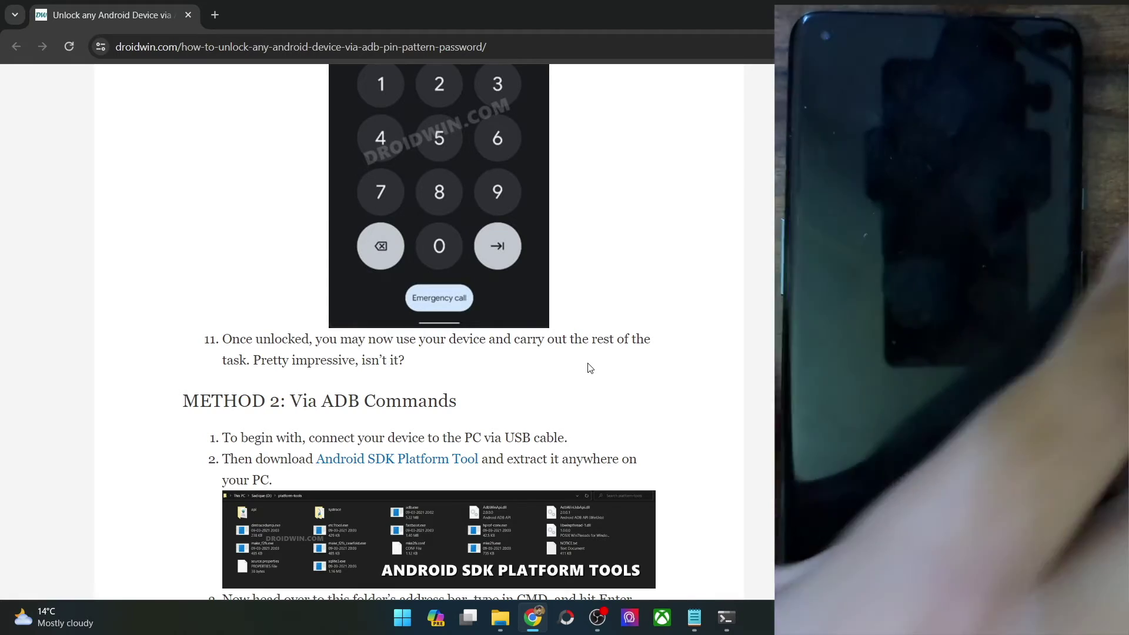
# Step: Highlight the guide's note that the second method fails on pattern lock
pyautogui.scroll(20, 590, 367)
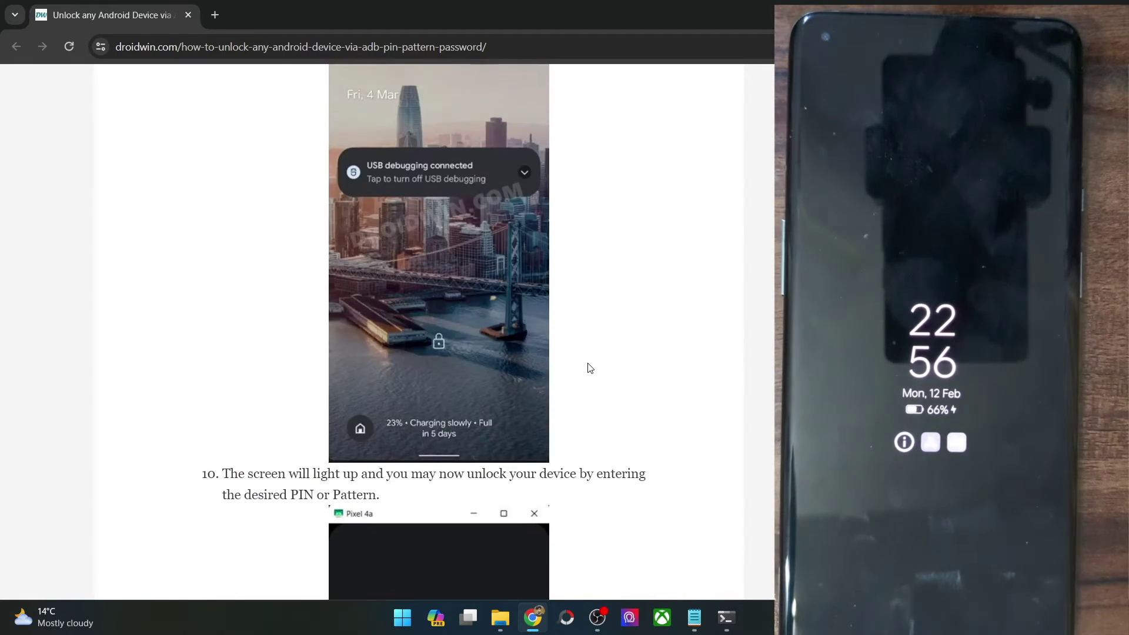
pyautogui.scroll(10, 587, 362)
pyautogui.scroll(-4, 588, 363)
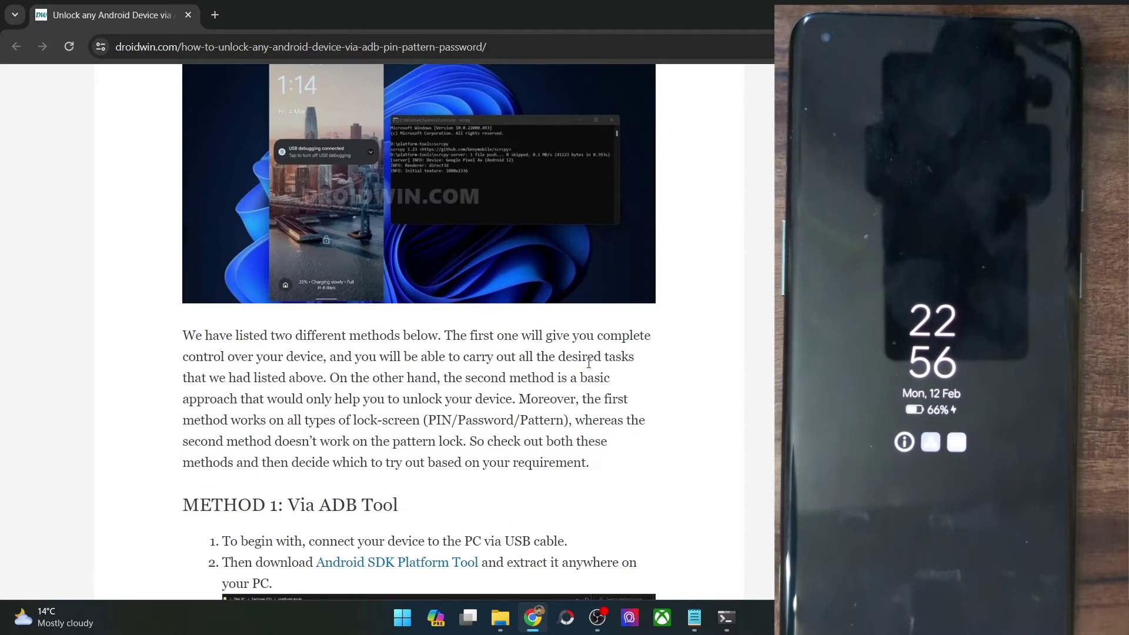
pyautogui.moveTo(391, 441); pyautogui.dragTo(470, 441)
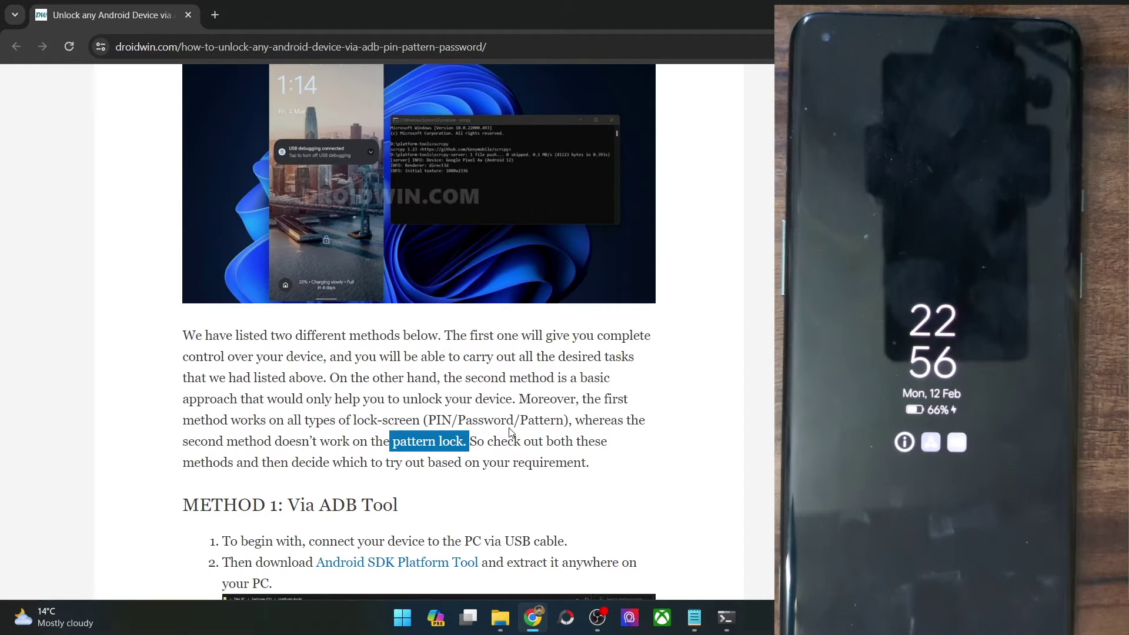
# Step: Bring the Command Prompt window with the adb shell session to the front
pyautogui.scroll(-20, 509, 432)
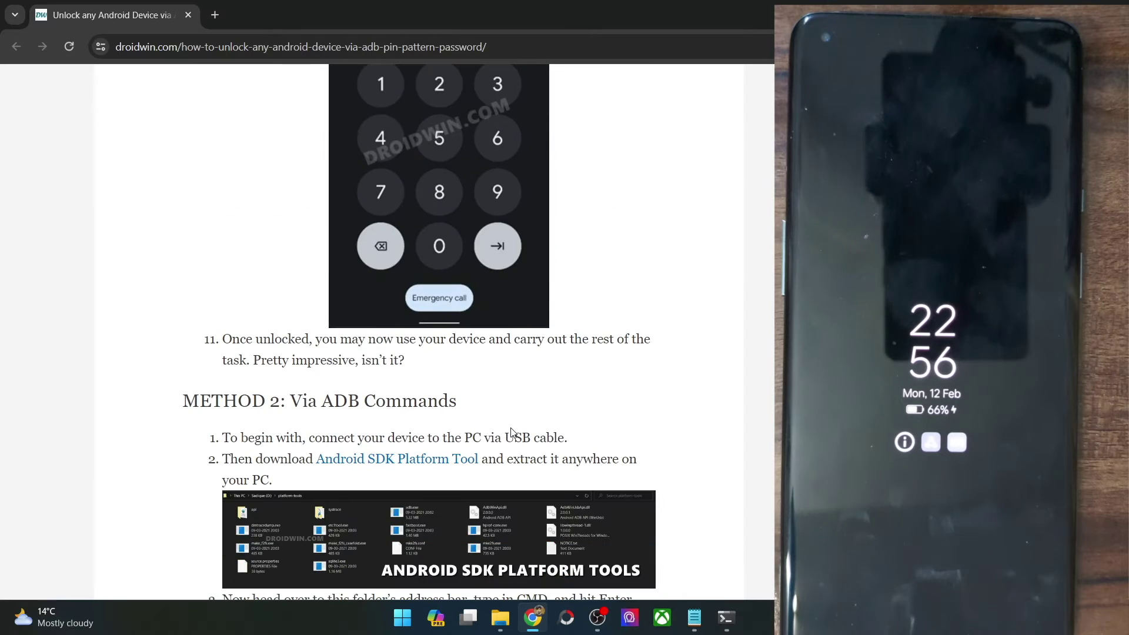
pyautogui.scroll(-10, 511, 432)
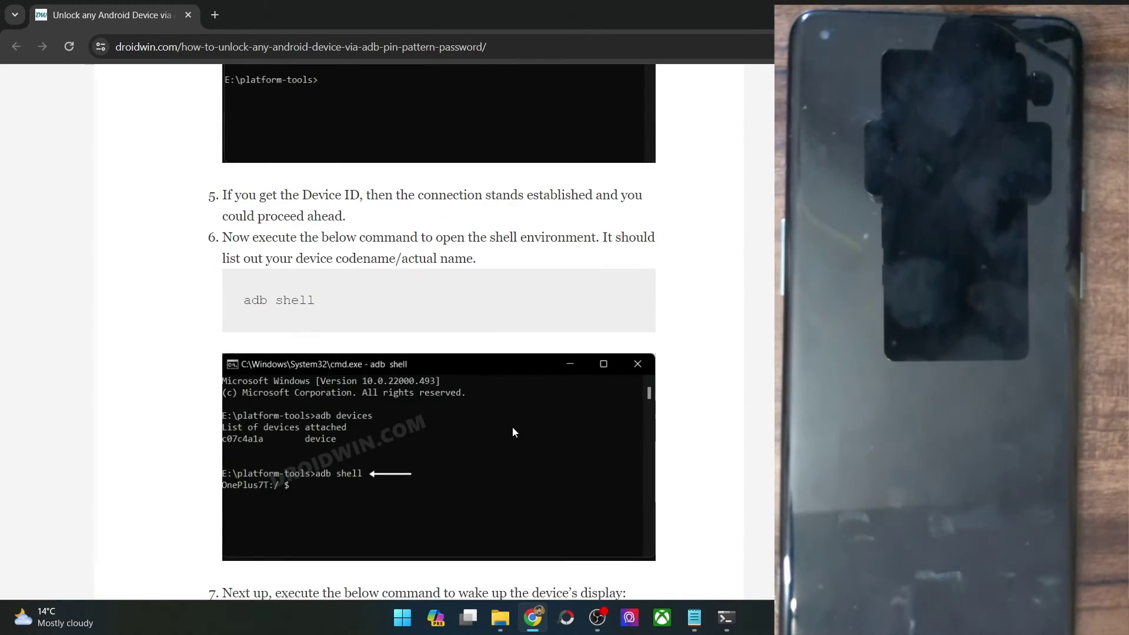
pyautogui.scroll(-3, 512, 427)
pyautogui.scroll(3, 513, 423)
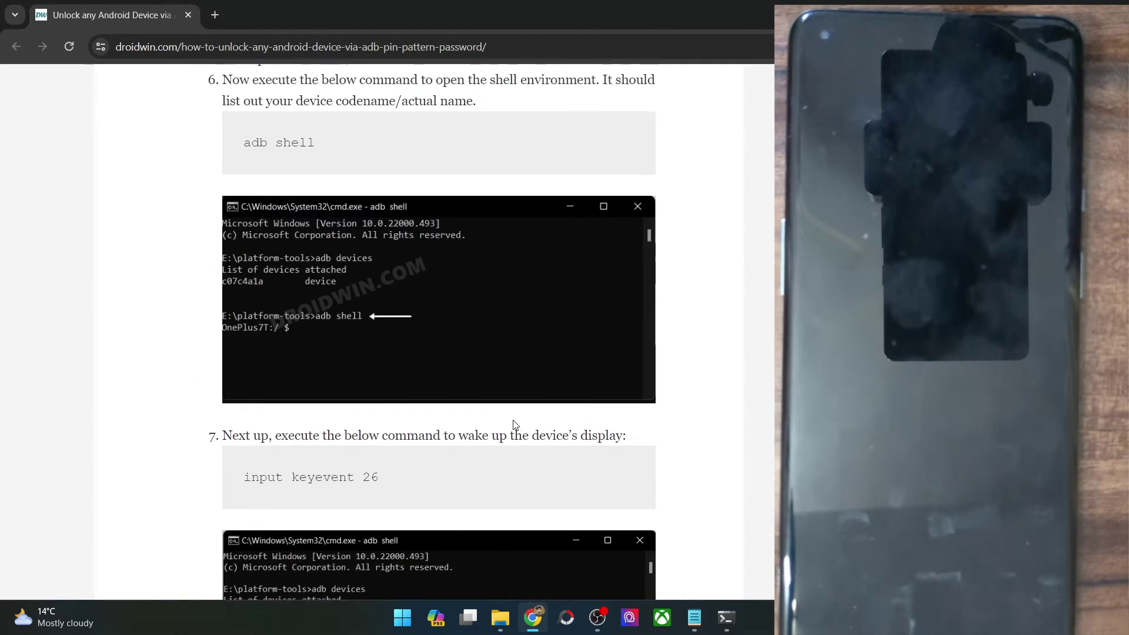
pyautogui.click(726, 618)
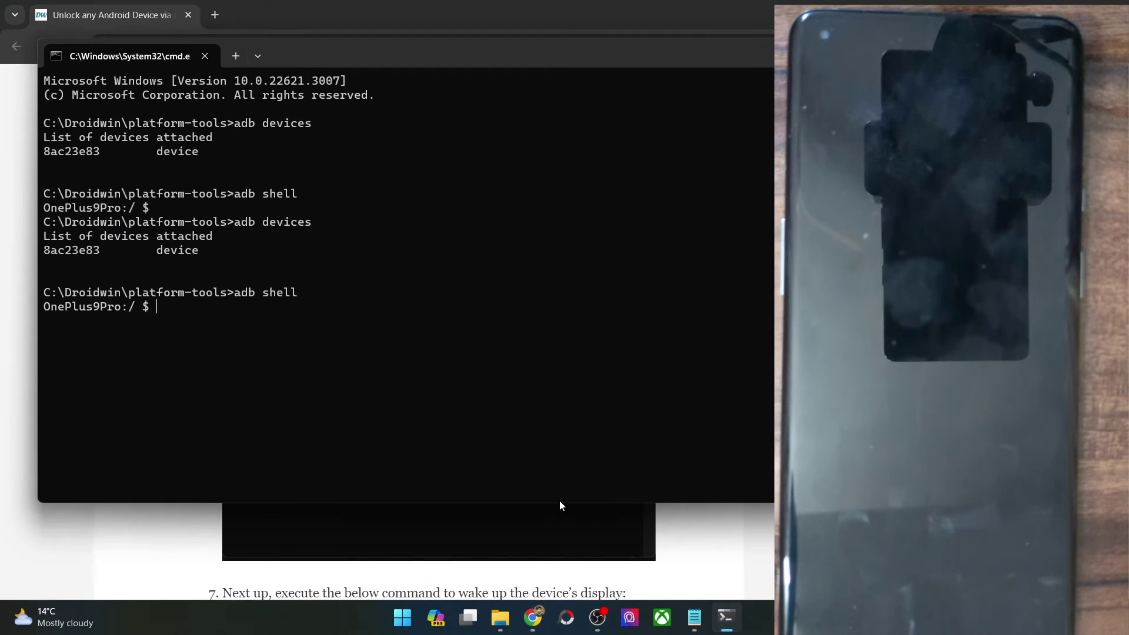
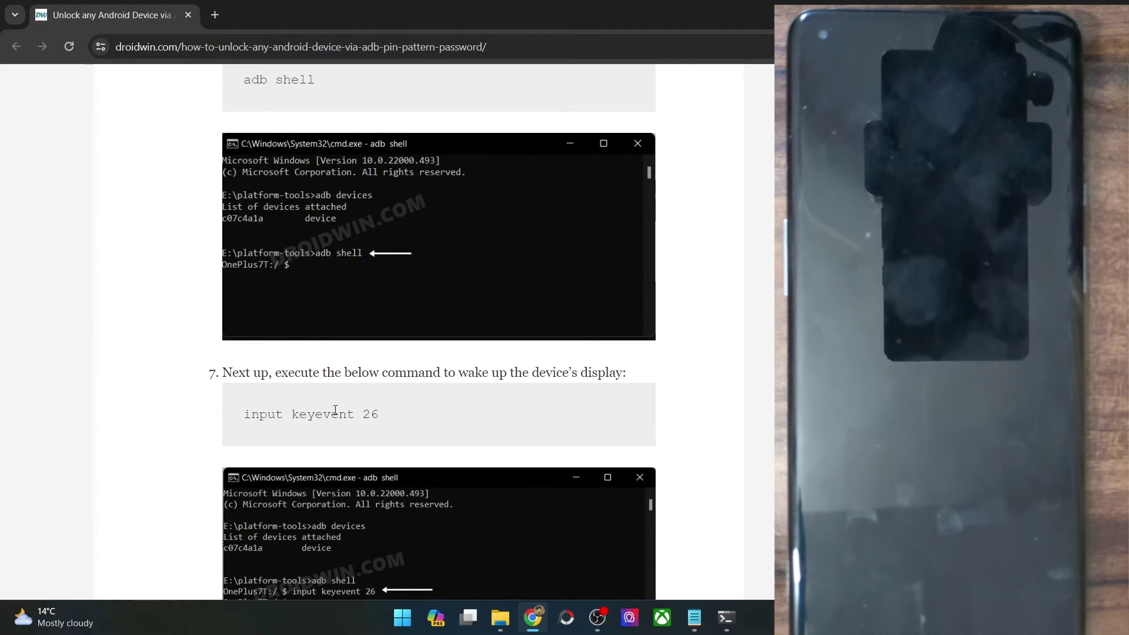
# Step: Run 'input keyevent 26' in the adb shell to wake the phone to its lock screen
pyautogui.tripleClick(335, 410)
pyautogui.hotkey('ctrl', 'c')
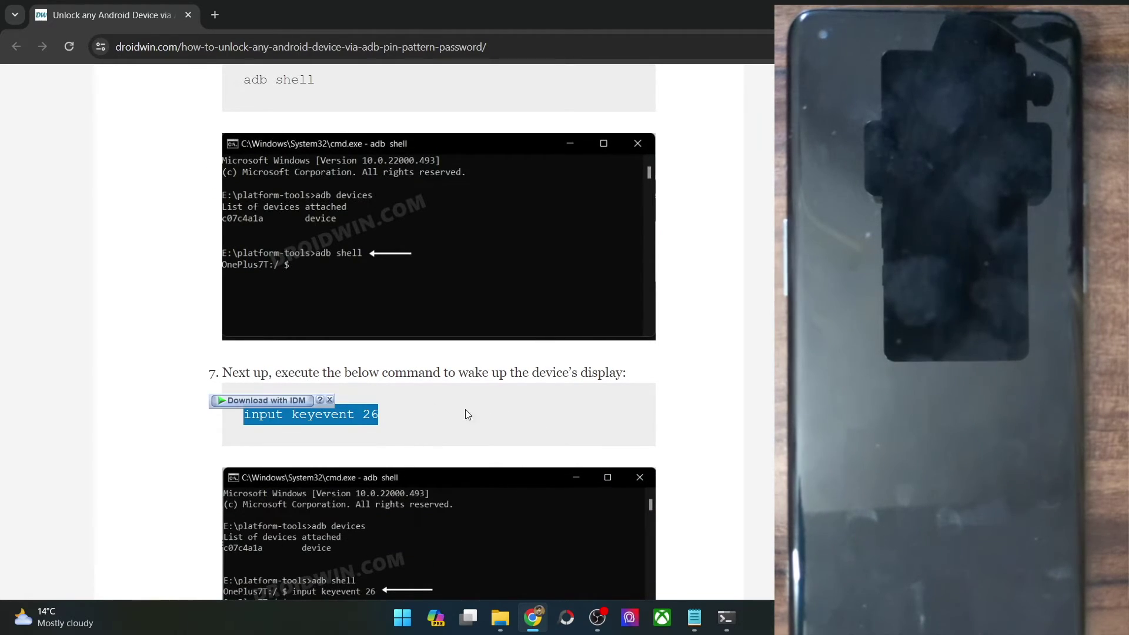
pyautogui.click(560, 420)
pyautogui.click(732, 616)
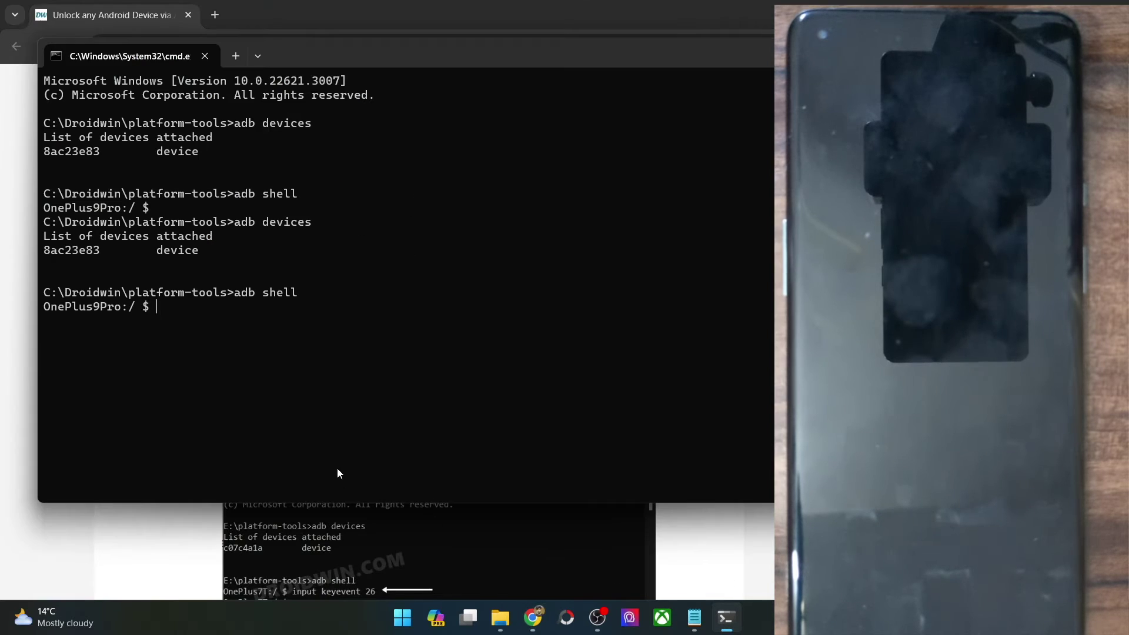
pyautogui.hotkey('ctrl', 'v')
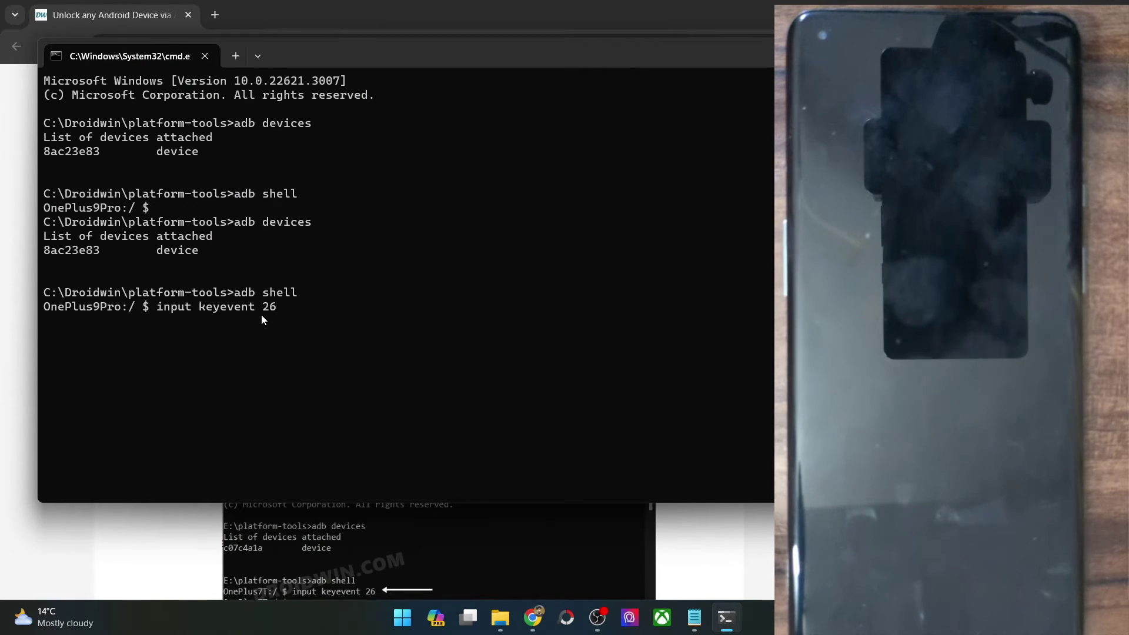
pyautogui.press('Return')
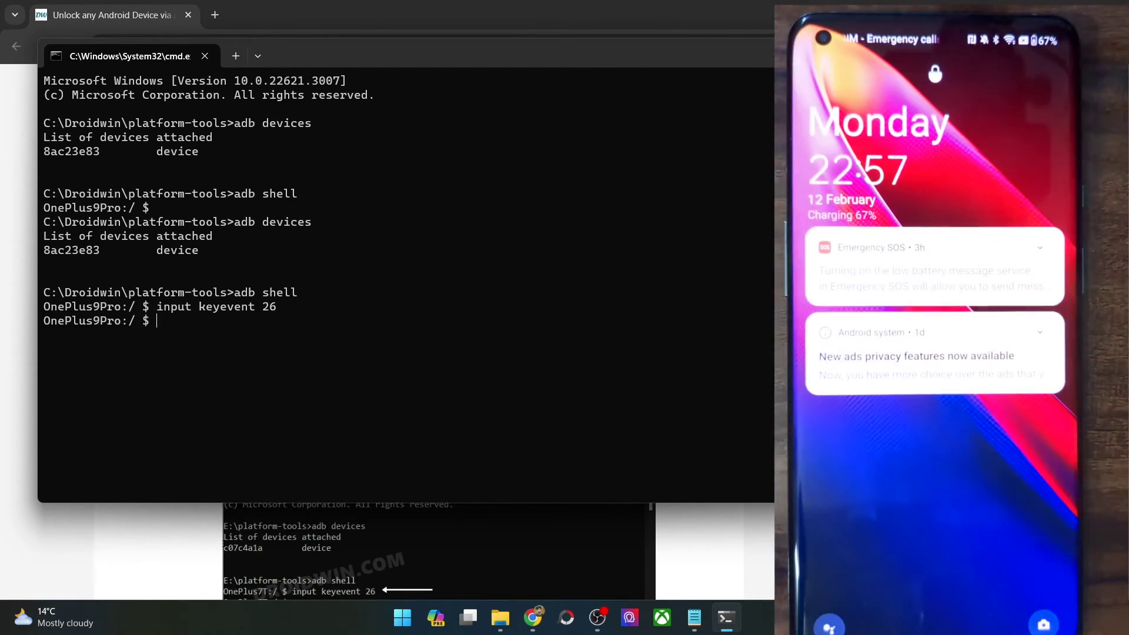
# Step: Select step 8's 'input text XXXX' unlock command in the Chrome guide
pyautogui.hotkey('alt', 'Tab')
pyautogui.scroll(-8, 551, 305)
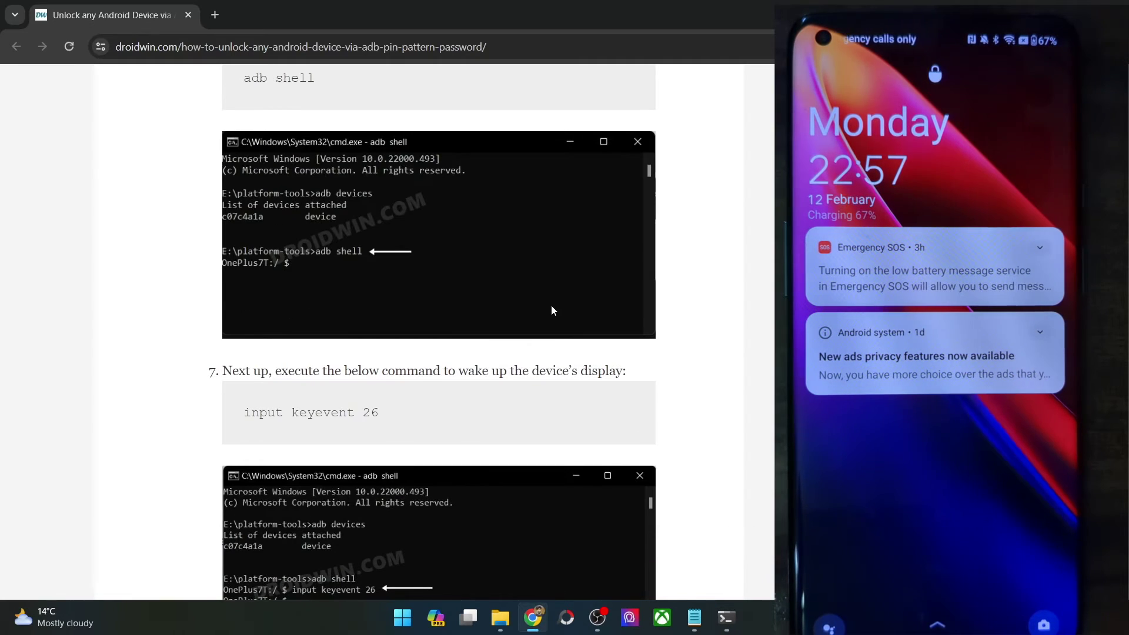
pyautogui.moveTo(244, 433); pyautogui.dragTo(372, 433)
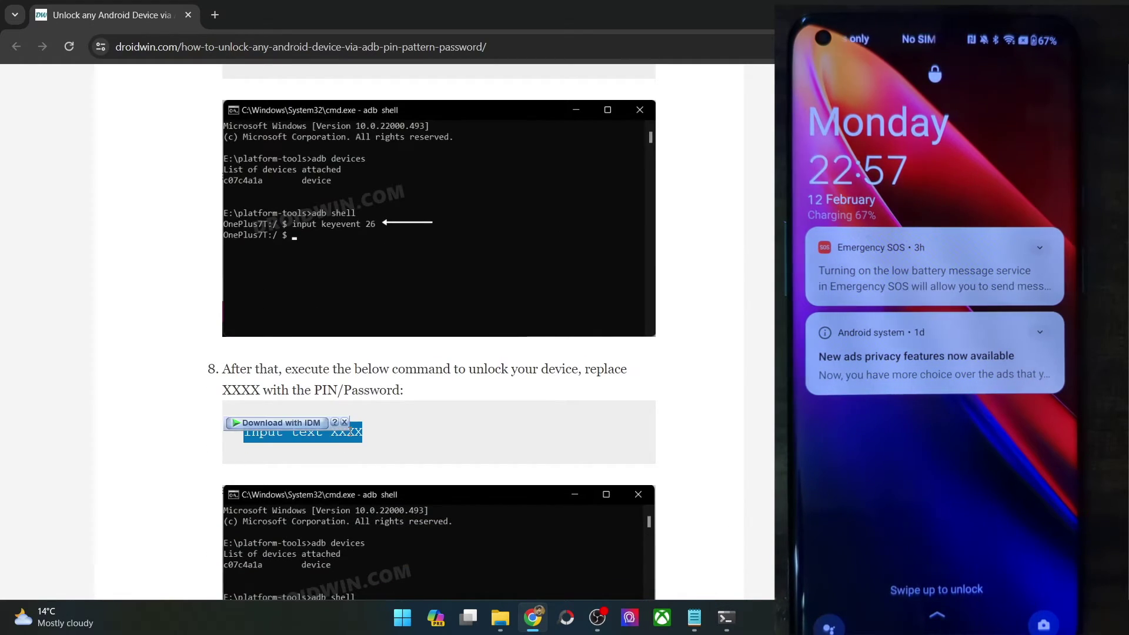
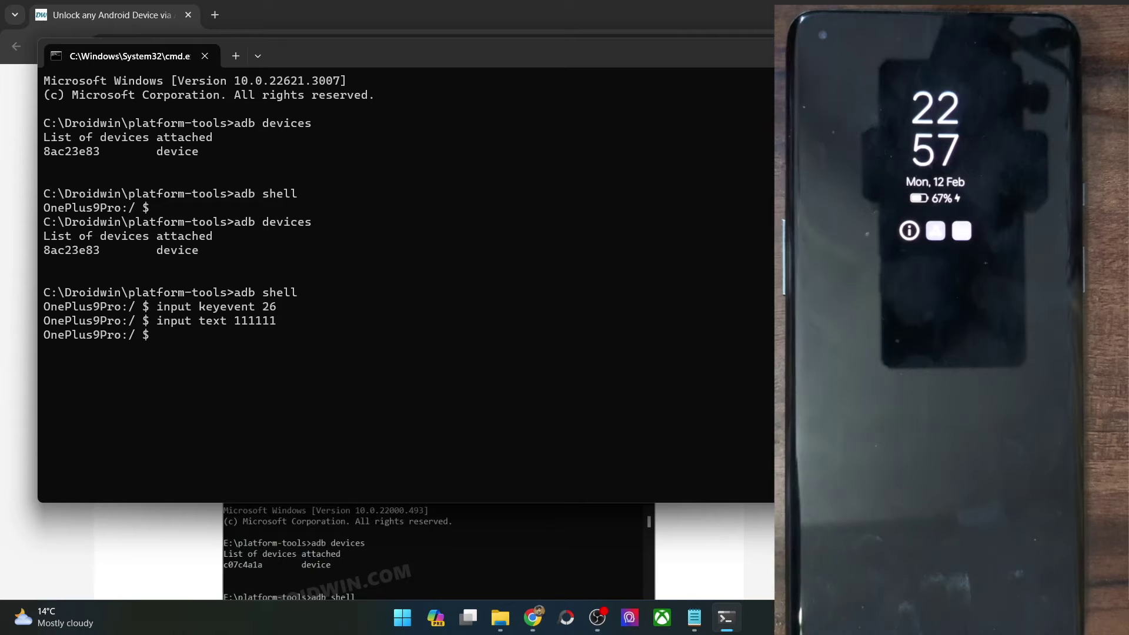
# Step: Recall 'input keyevent 26' from the shell history to wake the phone to its lock screen again
pyautogui.press('Up')
pyautogui.press('Up')
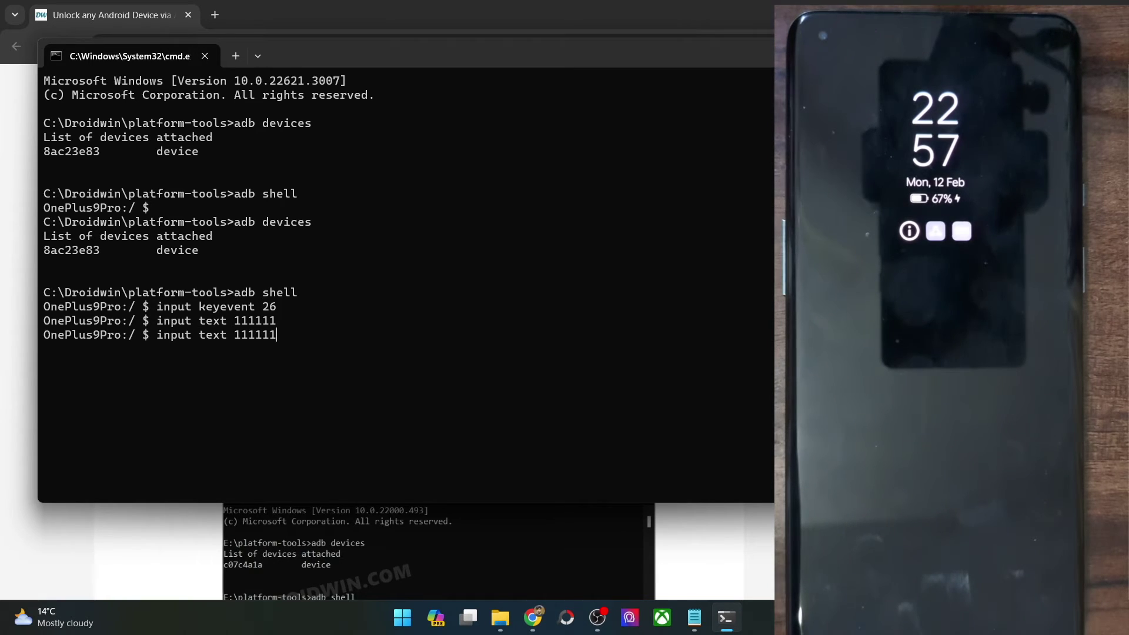
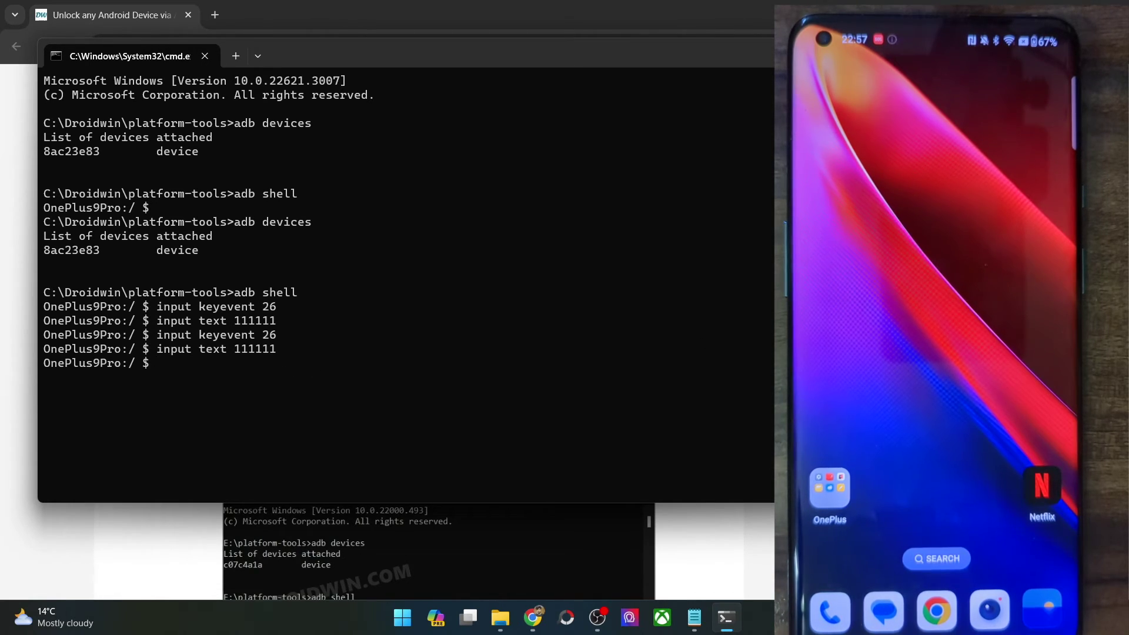
# Step: Switch to Chrome and scroll the DroidWin guide down to step 8's PIN command
pyautogui.hotkey('alt', 'Tab')
pyautogui.scroll(-3, 438, 329)
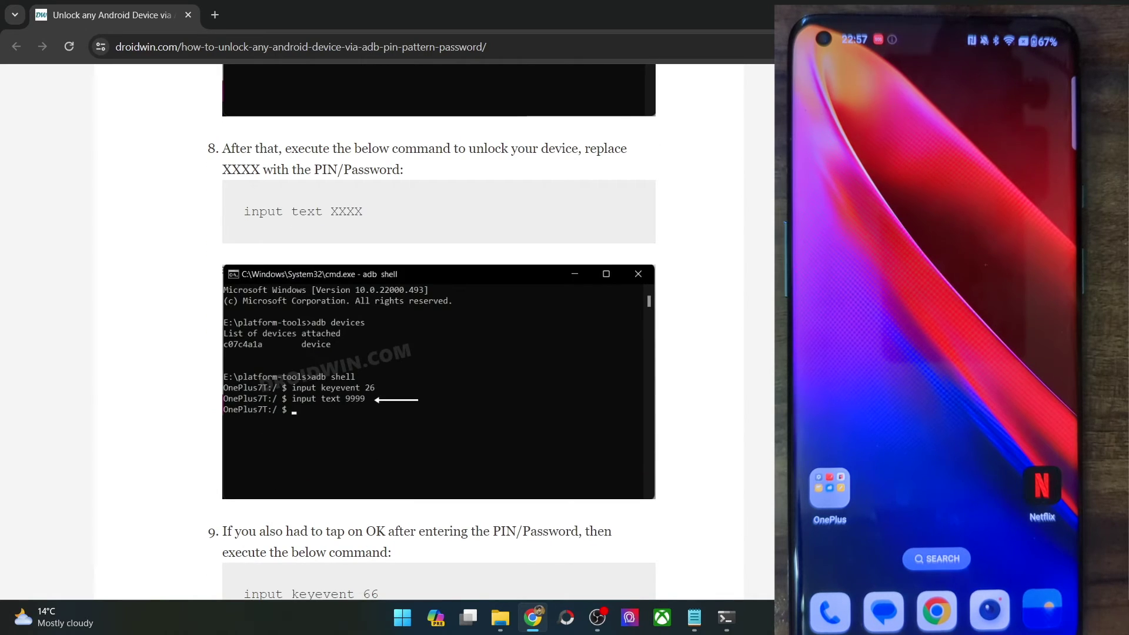
# Step: Review steps 8–9 of the guide and highlight the word 'OK' in step 9
pyautogui.scroll(-3, 438, 329)
pyautogui.scroll(2, 438, 330)
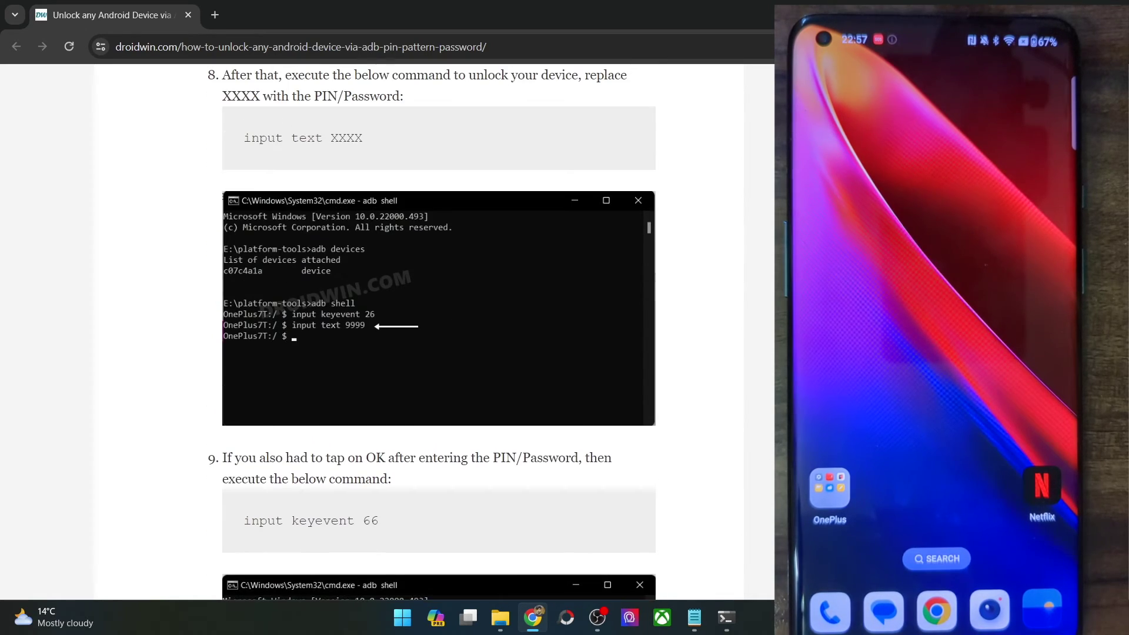
pyautogui.scroll(1, 438, 330)
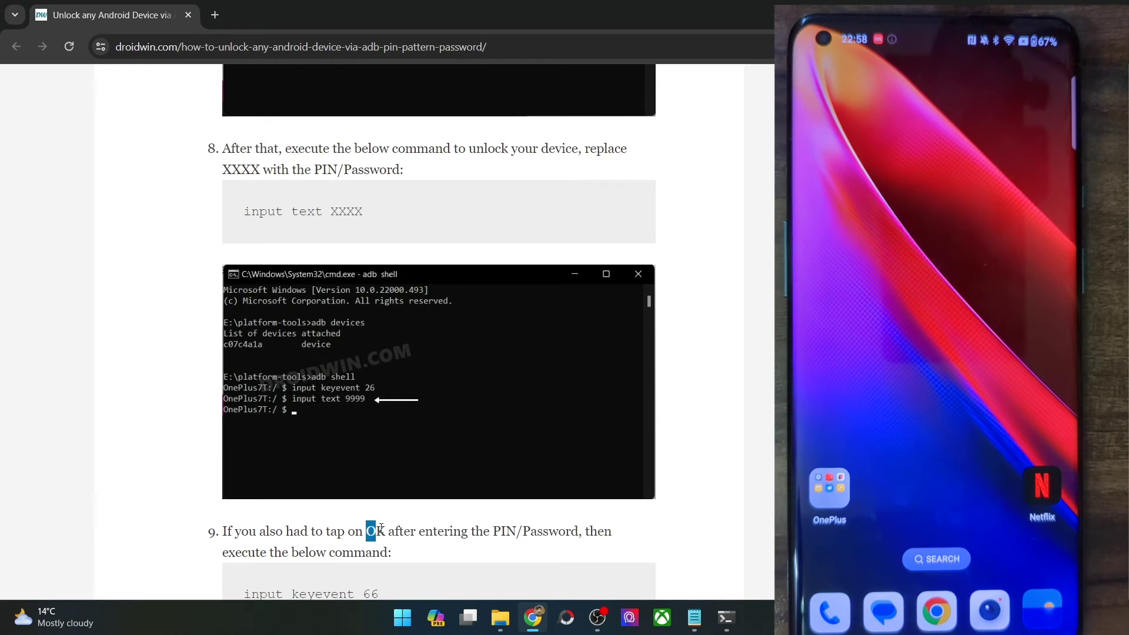
pyautogui.moveTo(381, 528); pyautogui.dragTo(390, 525)
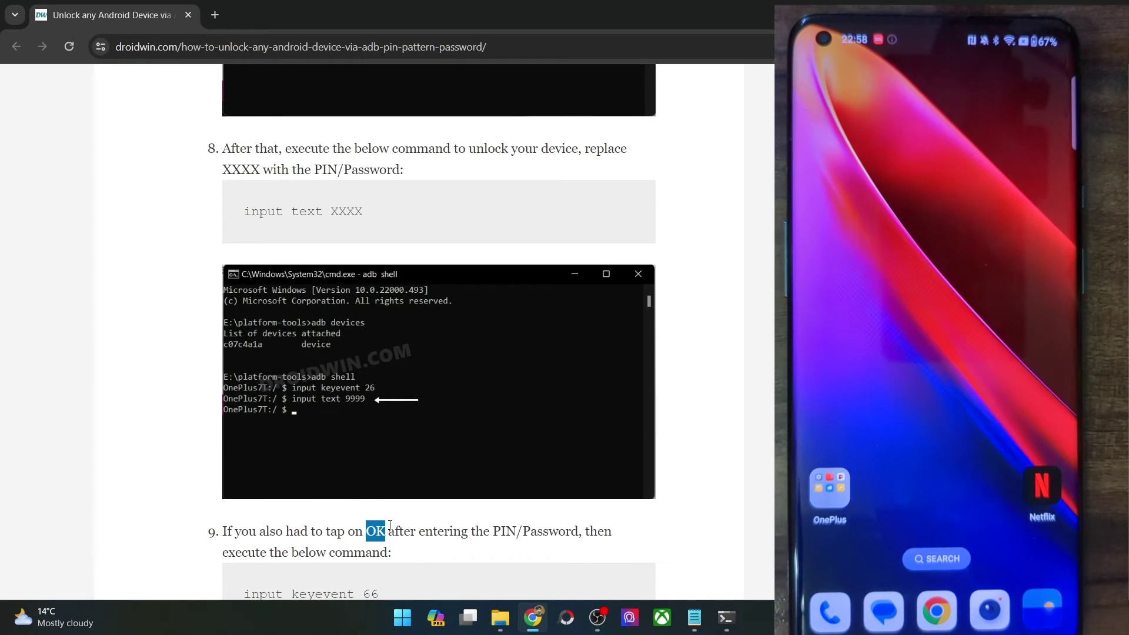
pyautogui.scroll(-1, 390, 525)
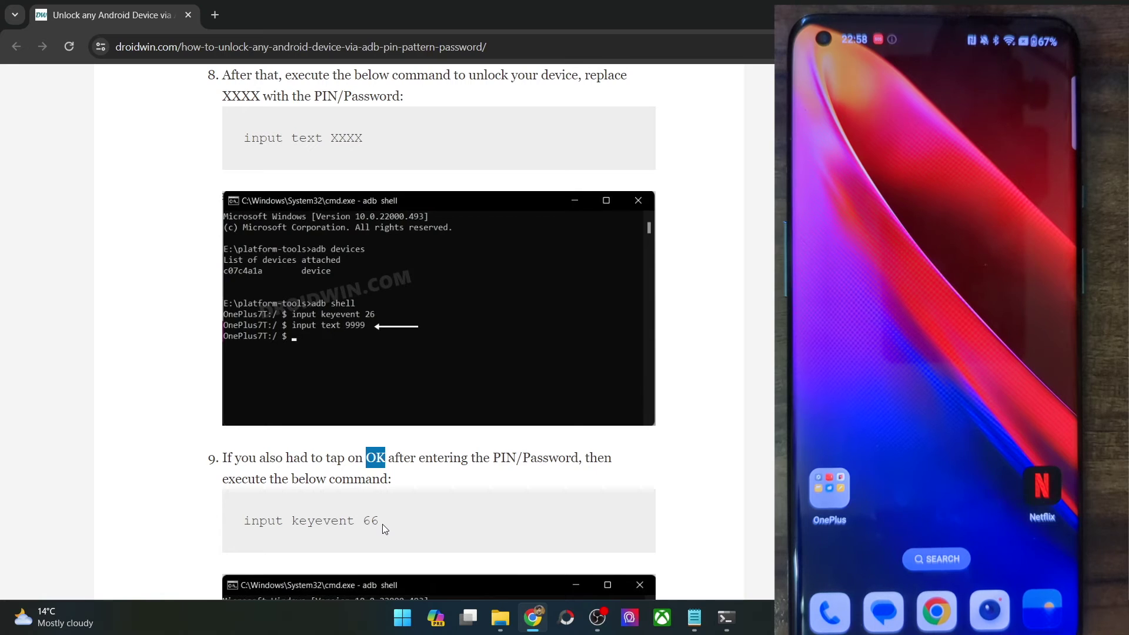
pyautogui.moveTo(380, 522); pyautogui.dragTo(250, 521)
# Step: Highlight the 'input text XXXX' command and the full 'input keyevent 66' command
pyautogui.scroll(7, 474, 435)
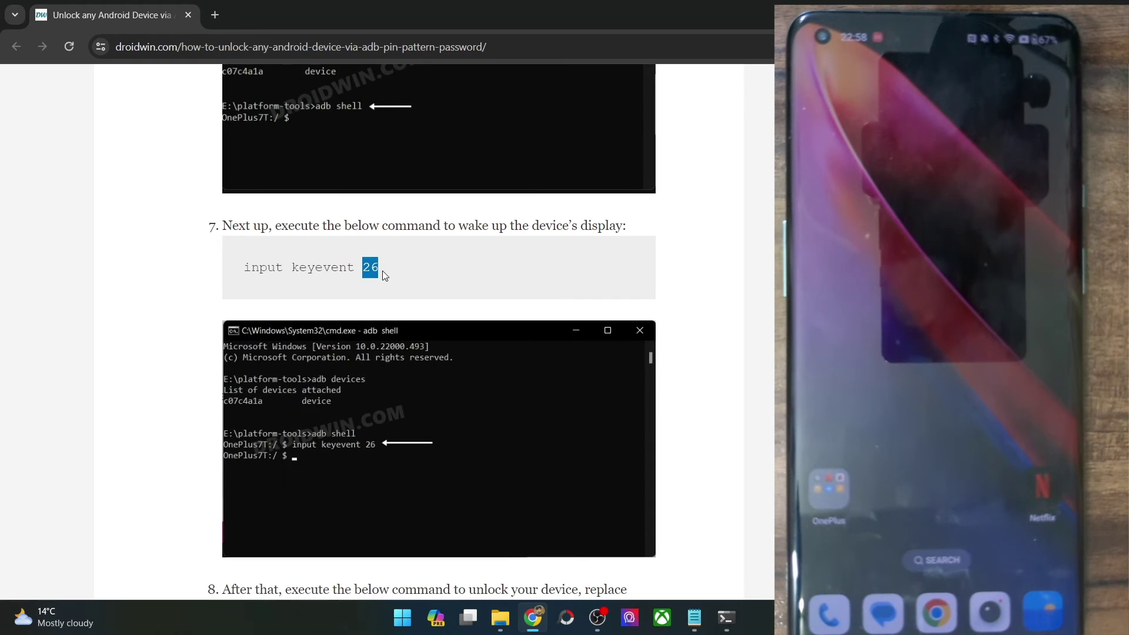
pyautogui.scroll(-3, 382, 271)
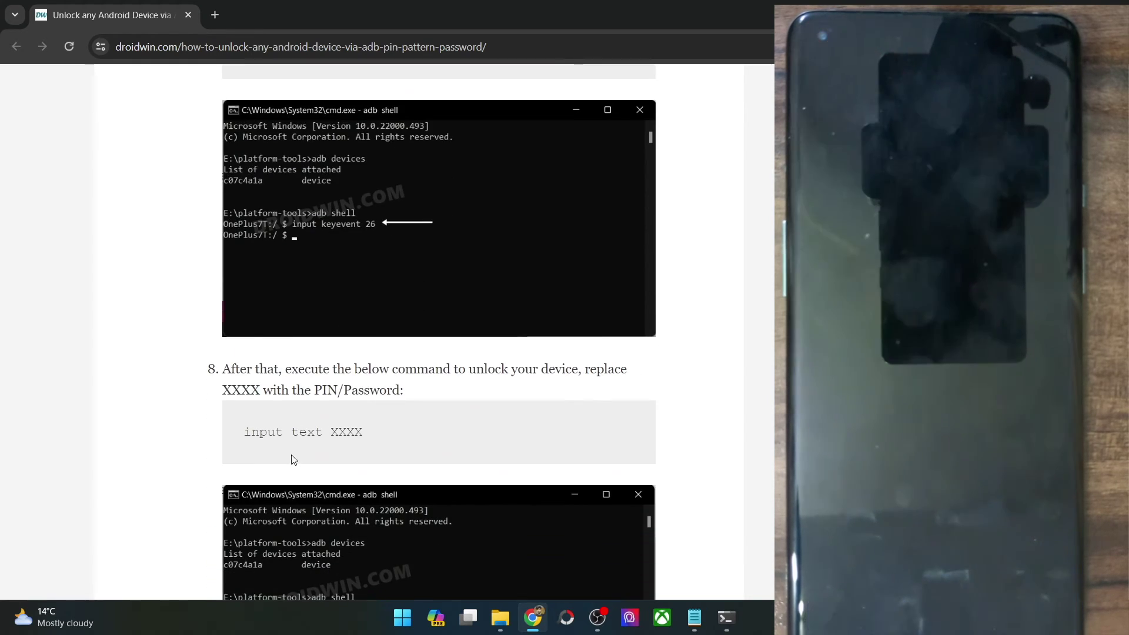
pyautogui.click(311, 429)
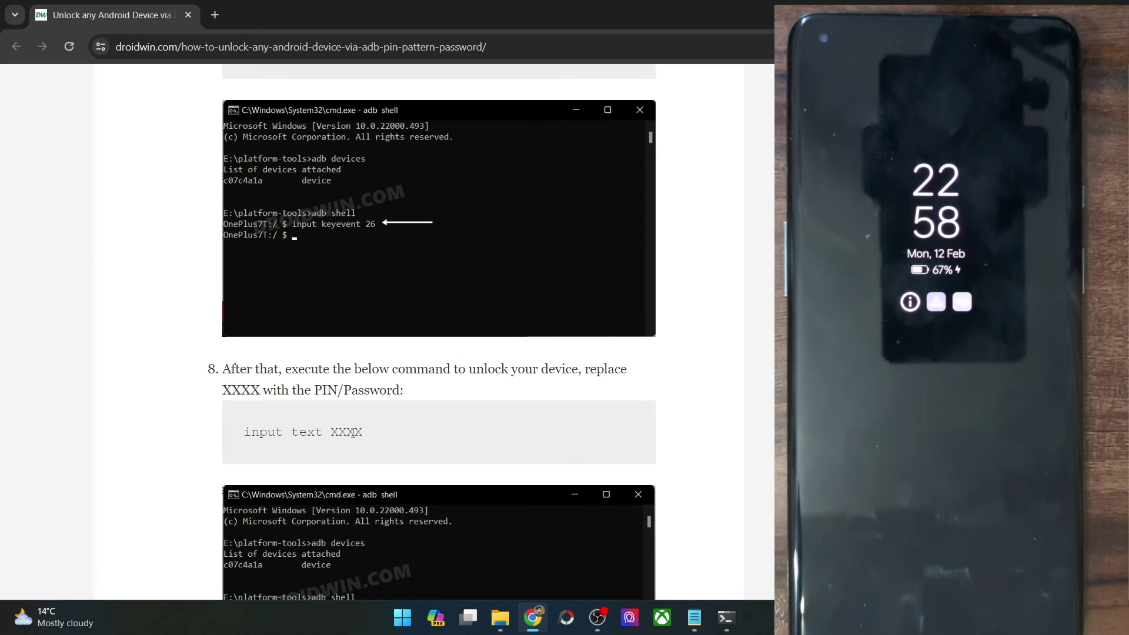
pyautogui.scroll(-6, 352, 433)
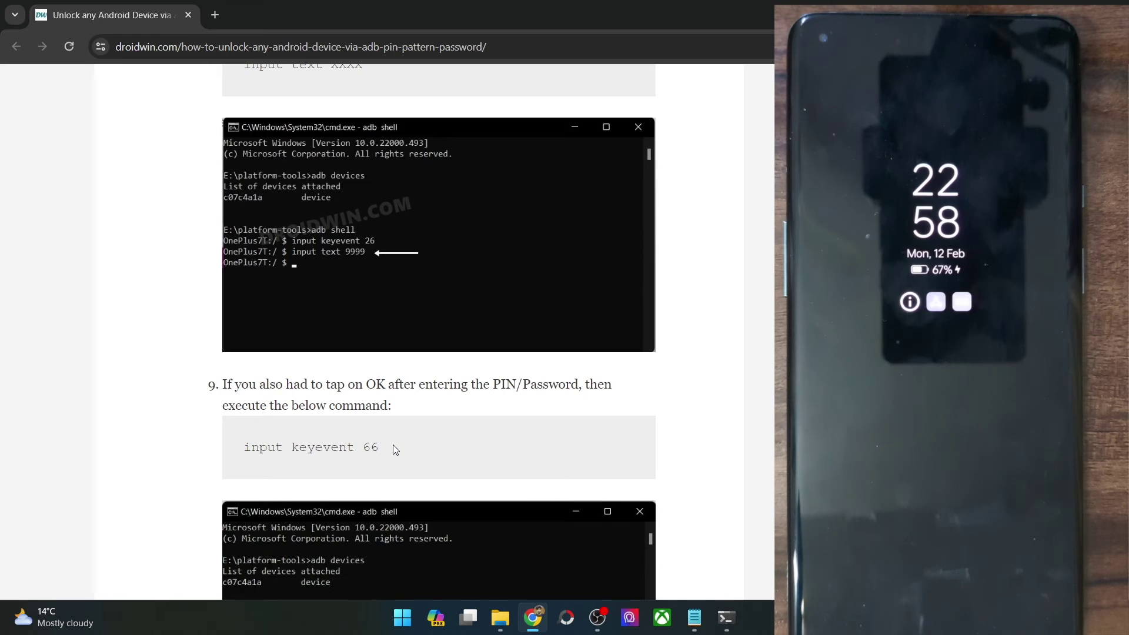
pyautogui.moveTo(392, 445); pyautogui.dragTo(241, 448)
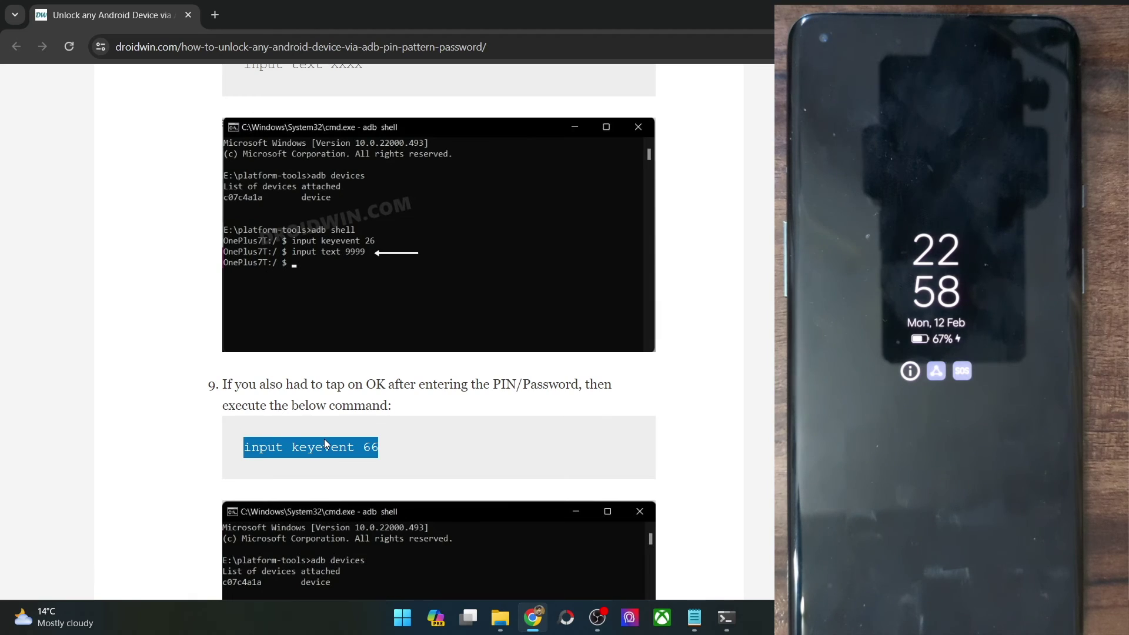
pyautogui.click(325, 439)
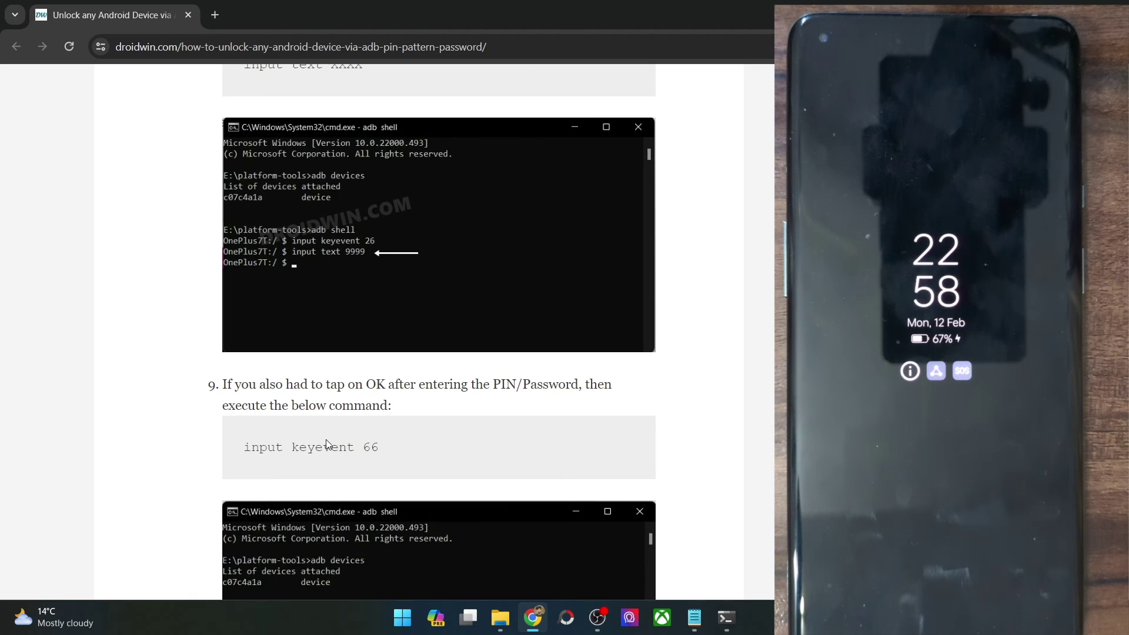
# Step: Highlight the 66 confirm keycode, the 26 wake keycode and the XXXX PIN placeholder
pyautogui.doubleClick(370, 446)
pyautogui.scroll(10, 370, 451)
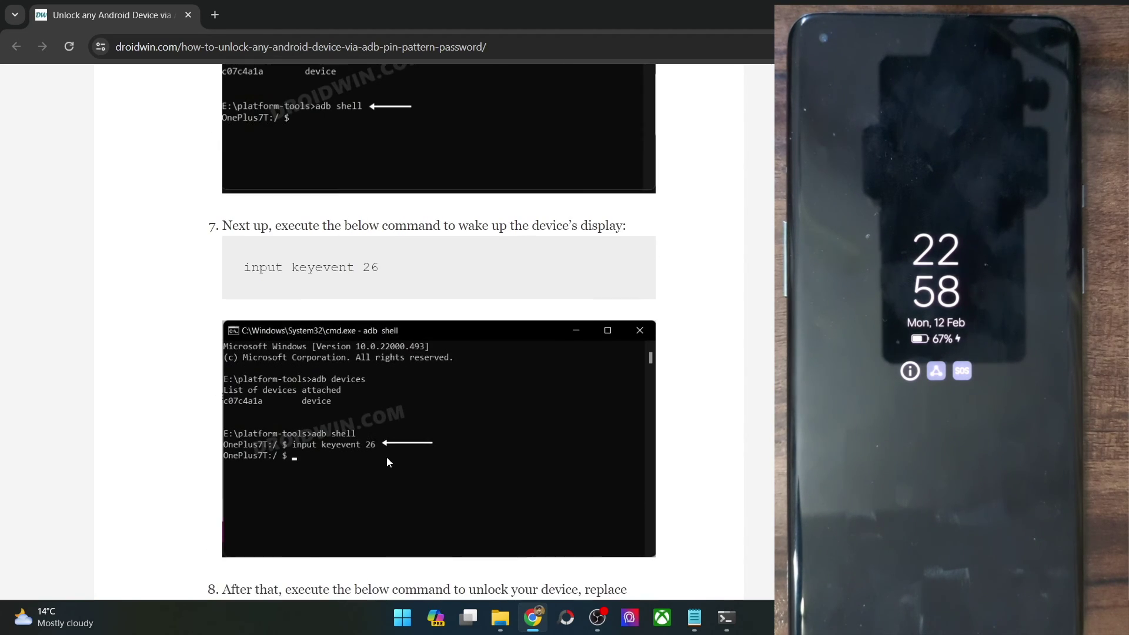
pyautogui.doubleClick(373, 268)
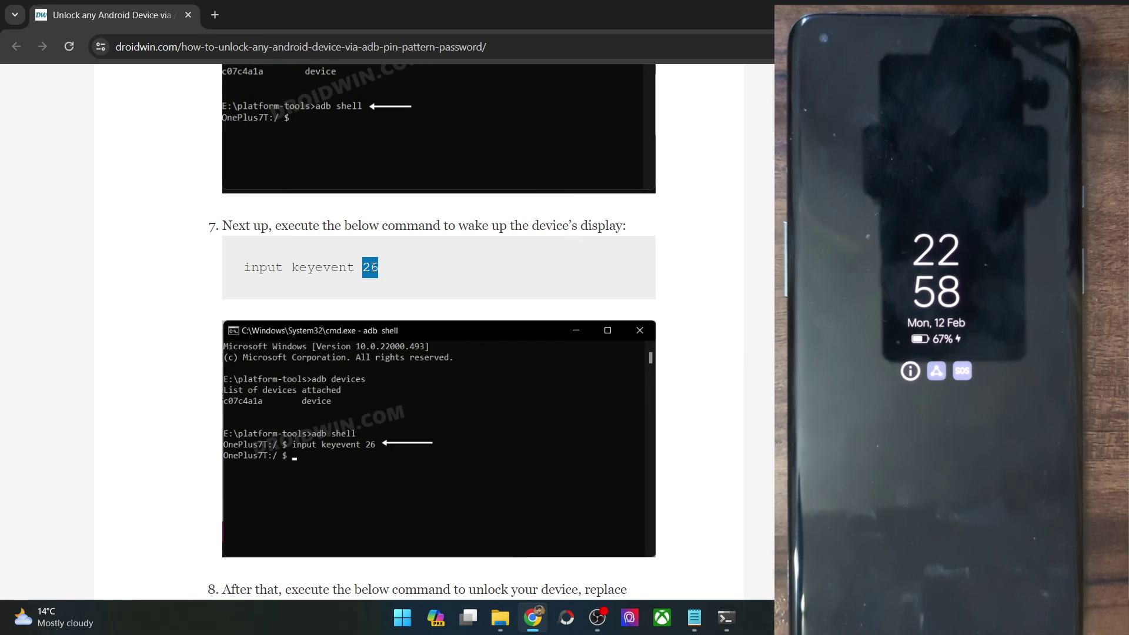
pyautogui.scroll(-5, 373, 268)
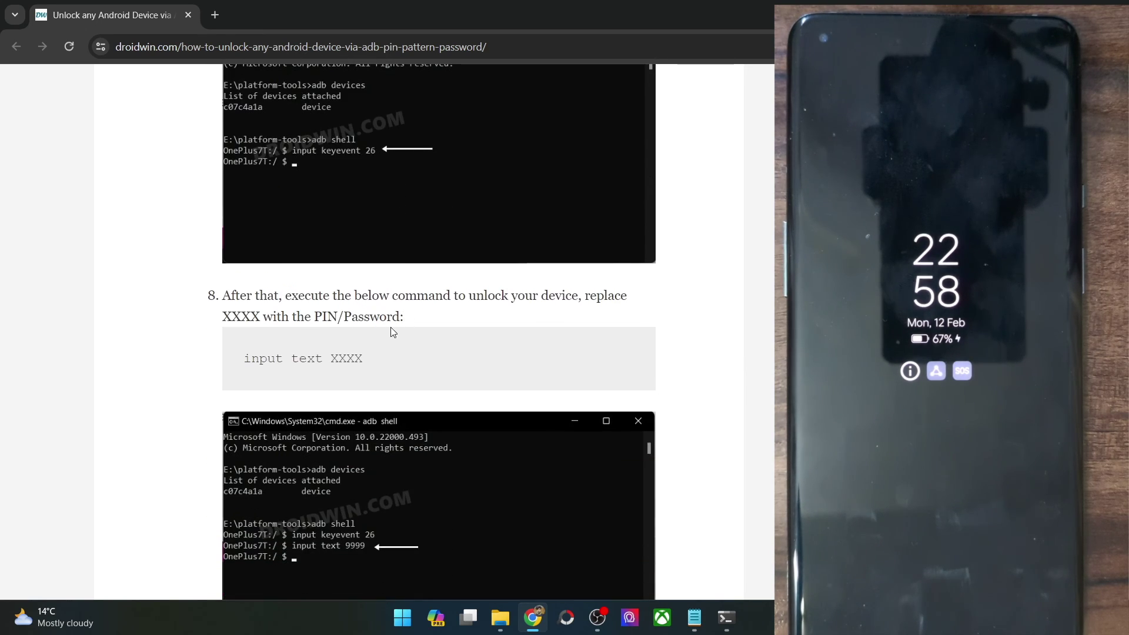
pyautogui.doubleClick(347, 356)
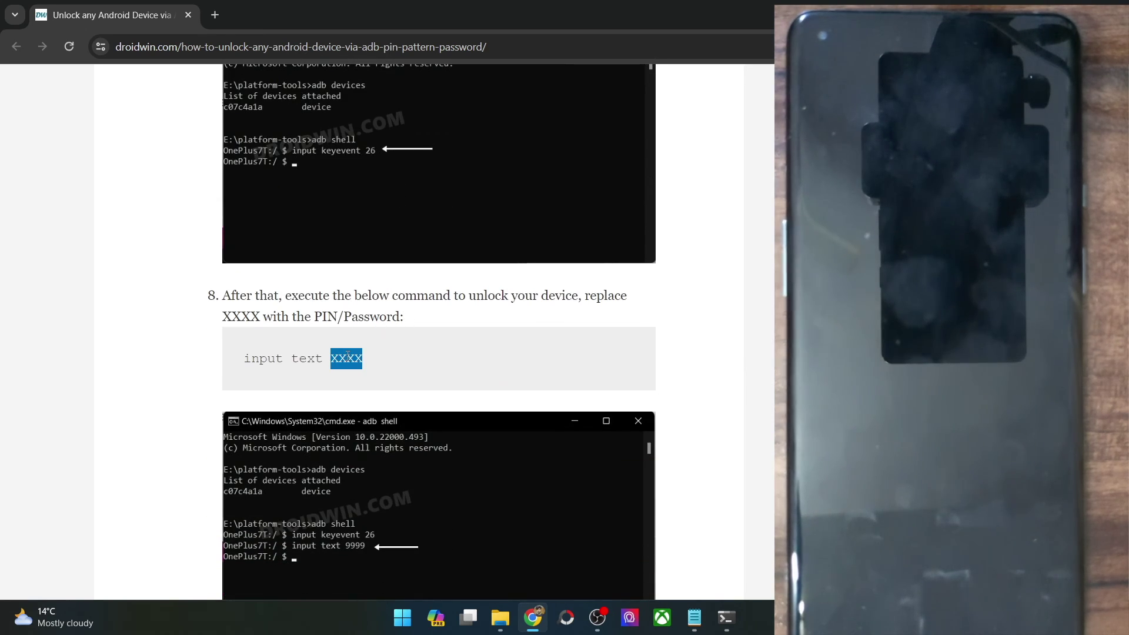
pyautogui.scroll(-4, 348, 356)
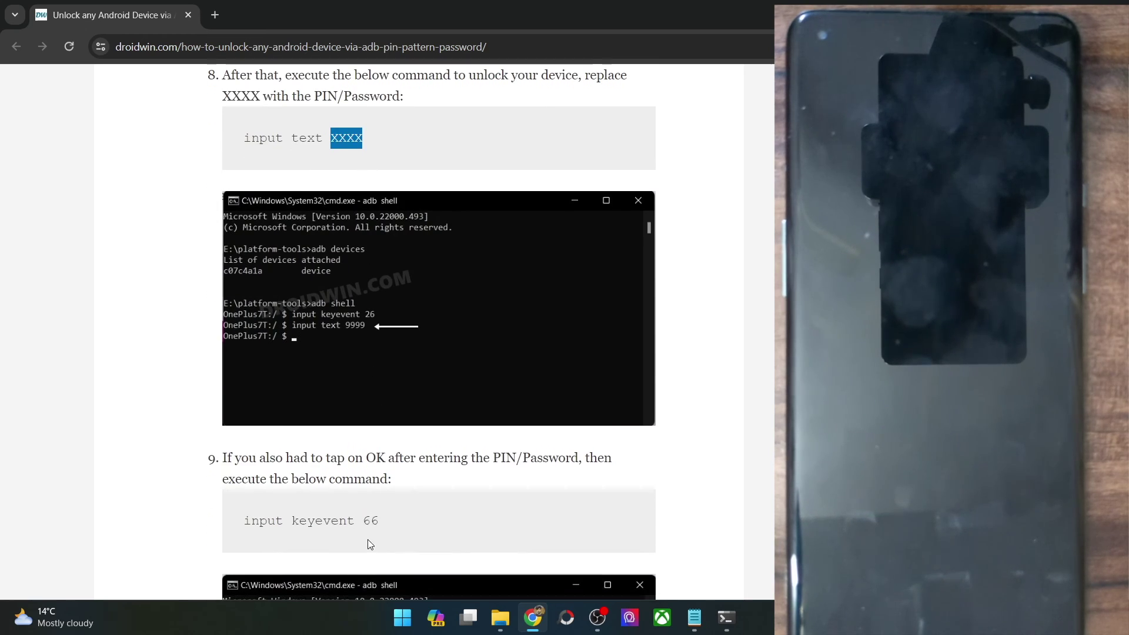
pyautogui.tripleClick(368, 538)
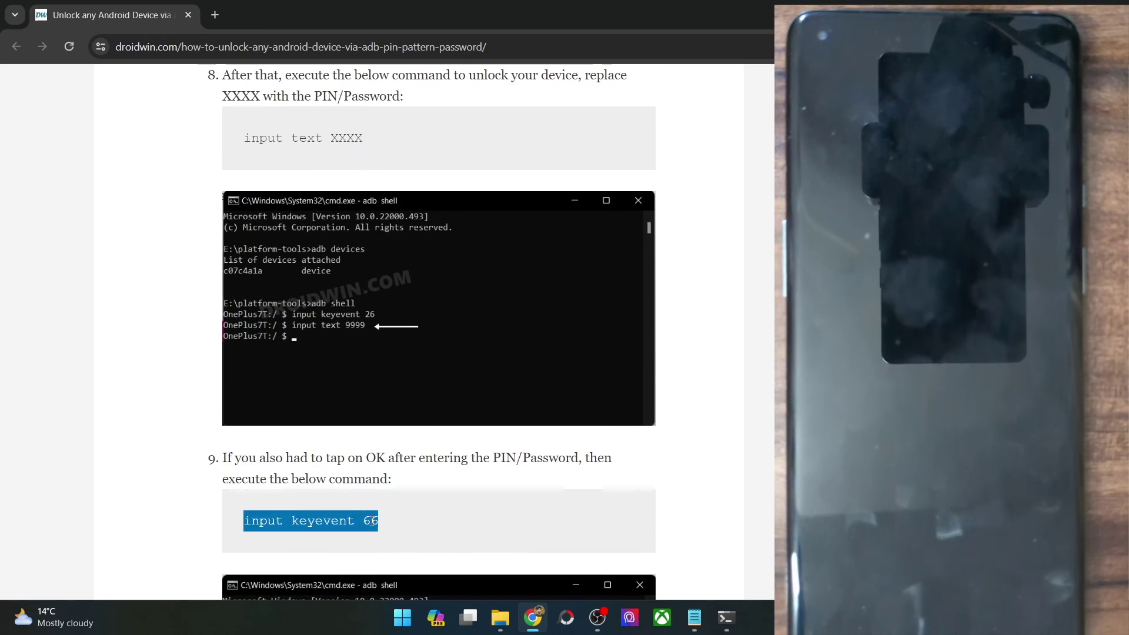
pyautogui.click(461, 534)
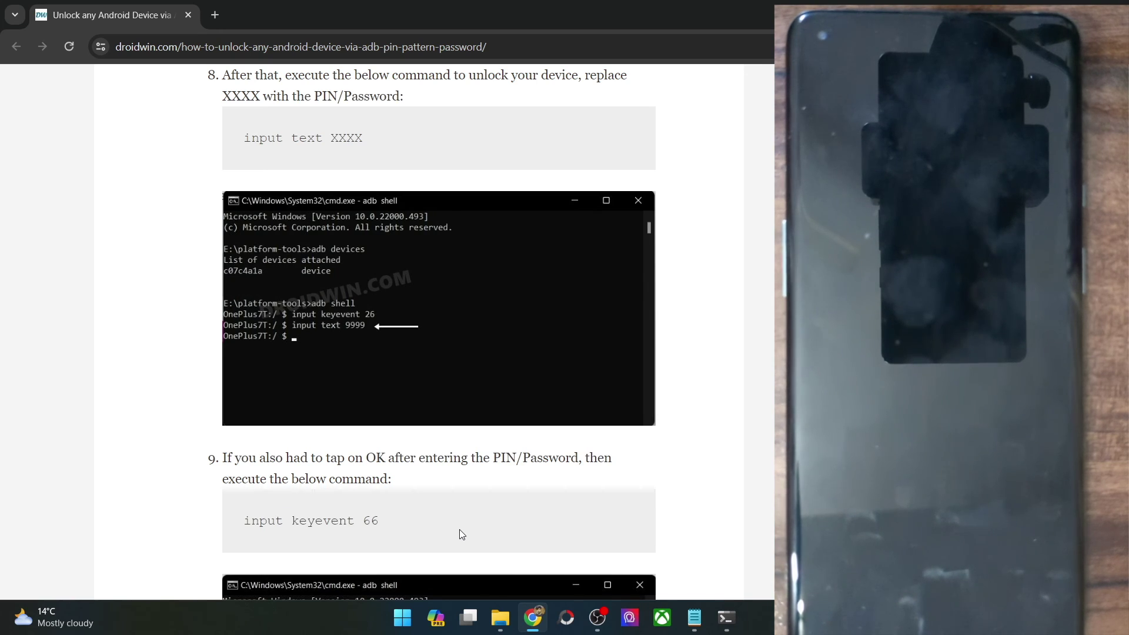
# Step: Scroll back up the article and return to the Command Prompt adb shell window
pyautogui.scroll(20, 460, 533)
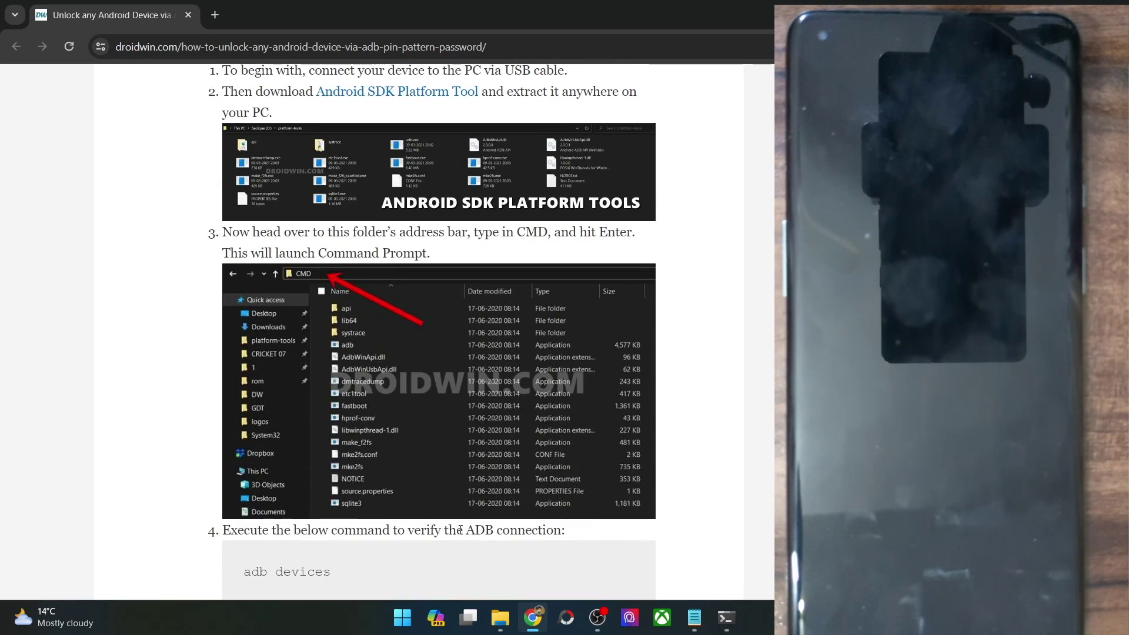
pyautogui.scroll(-20, 460, 529)
pyautogui.scroll(10, 460, 530)
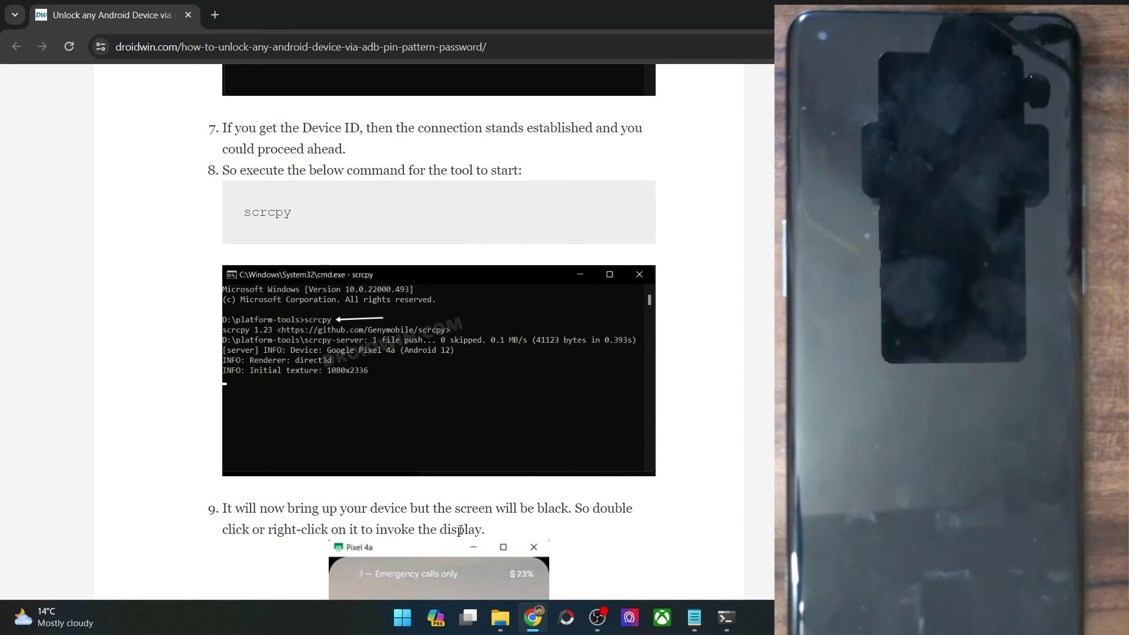
pyautogui.scroll(6, 460, 530)
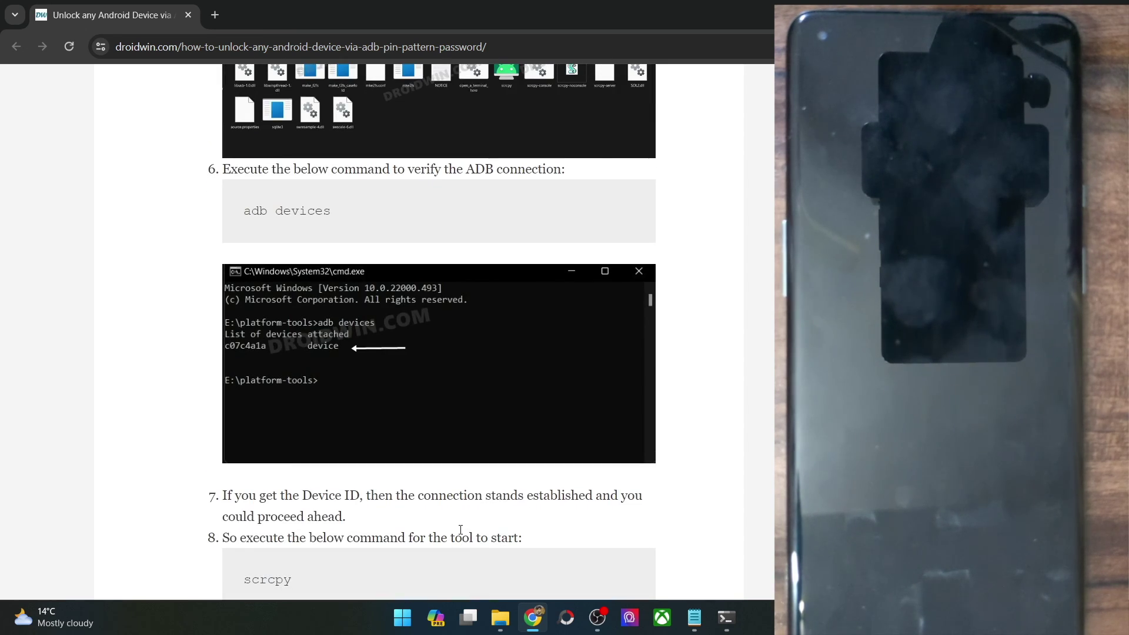
pyautogui.scroll(4, 460, 529)
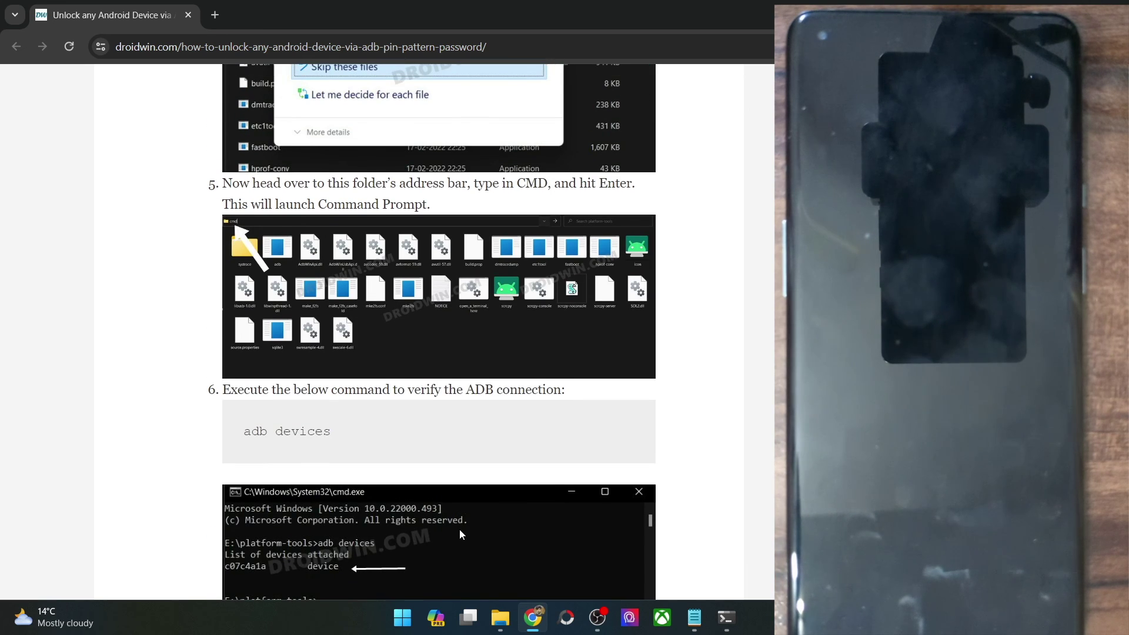
pyautogui.click(743, 621)
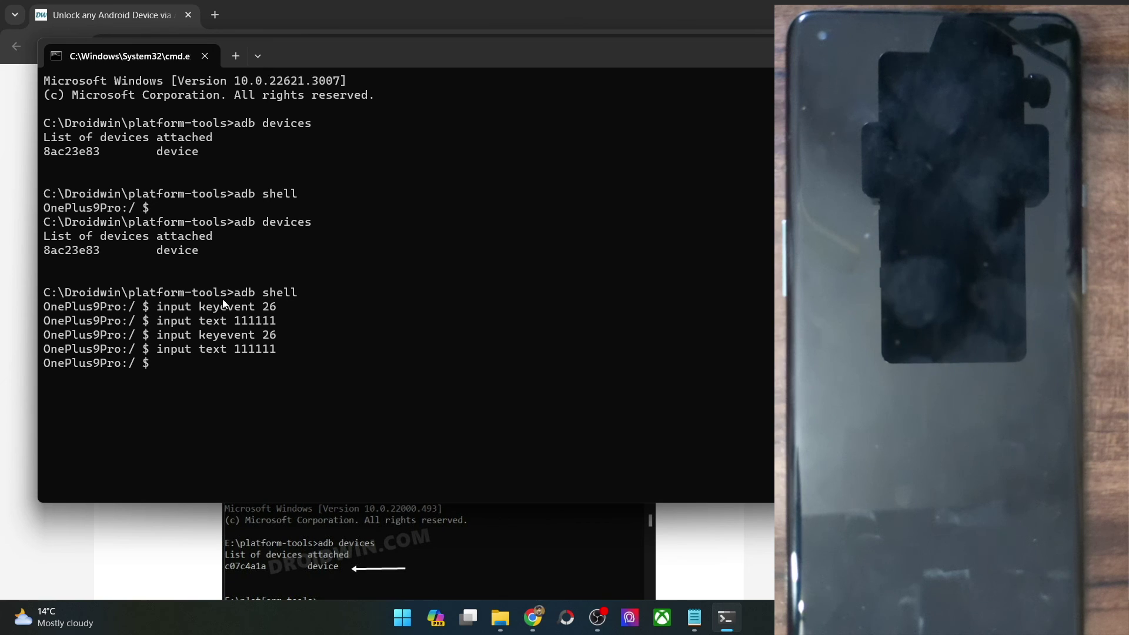
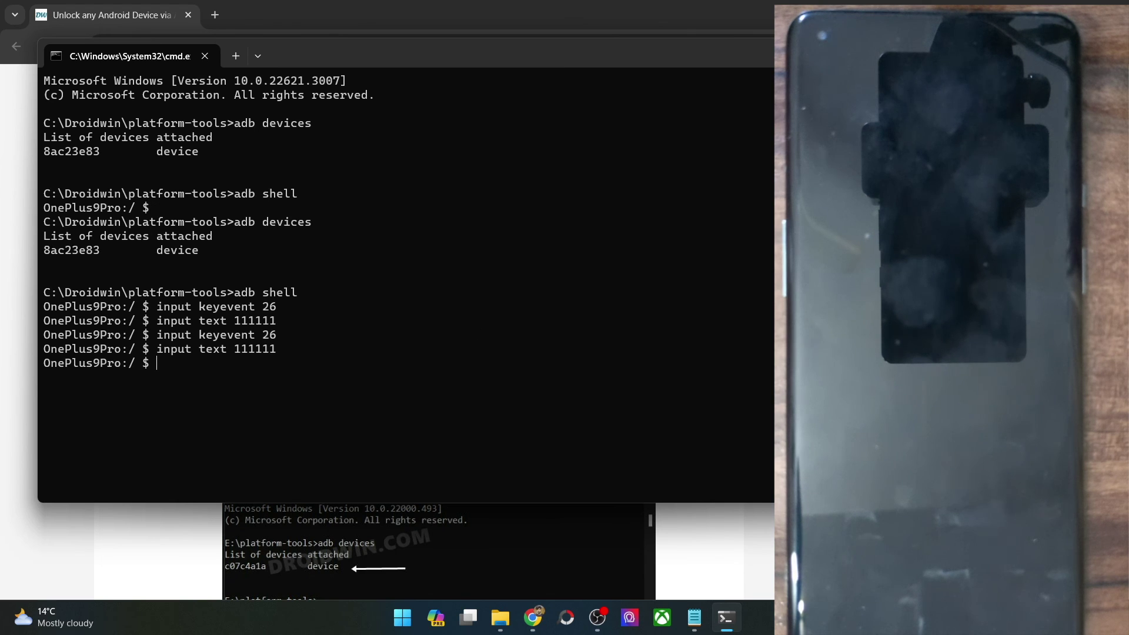
# Step: Switch from Command Prompt back to Chrome showing the DroidWin ADB unlock guide
pyautogui.hotkey('alt', 'Tab')
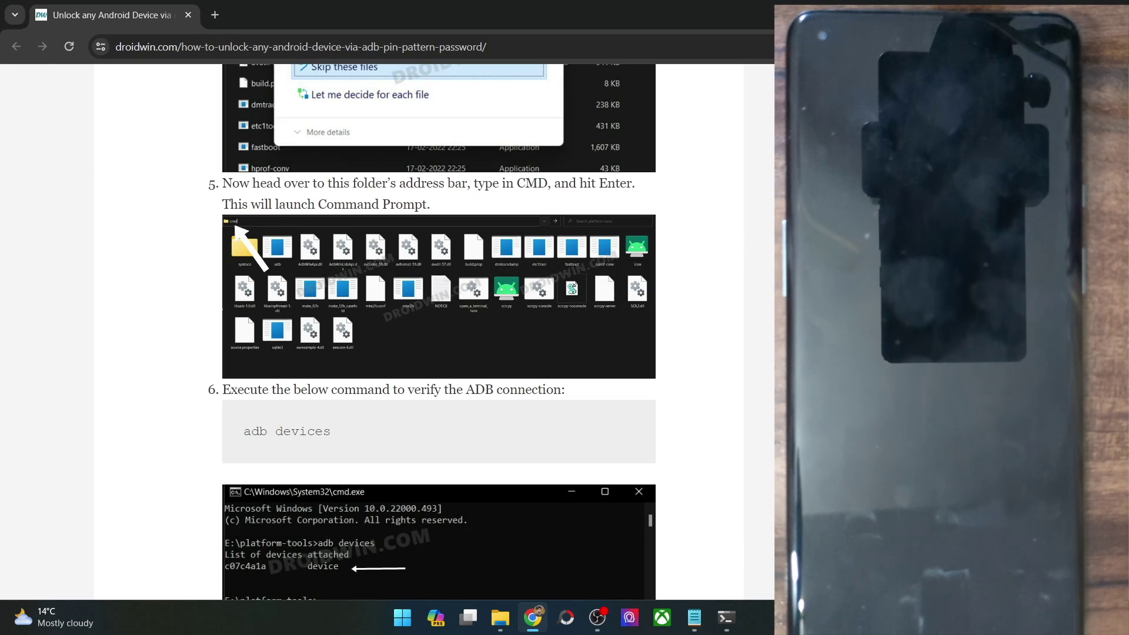